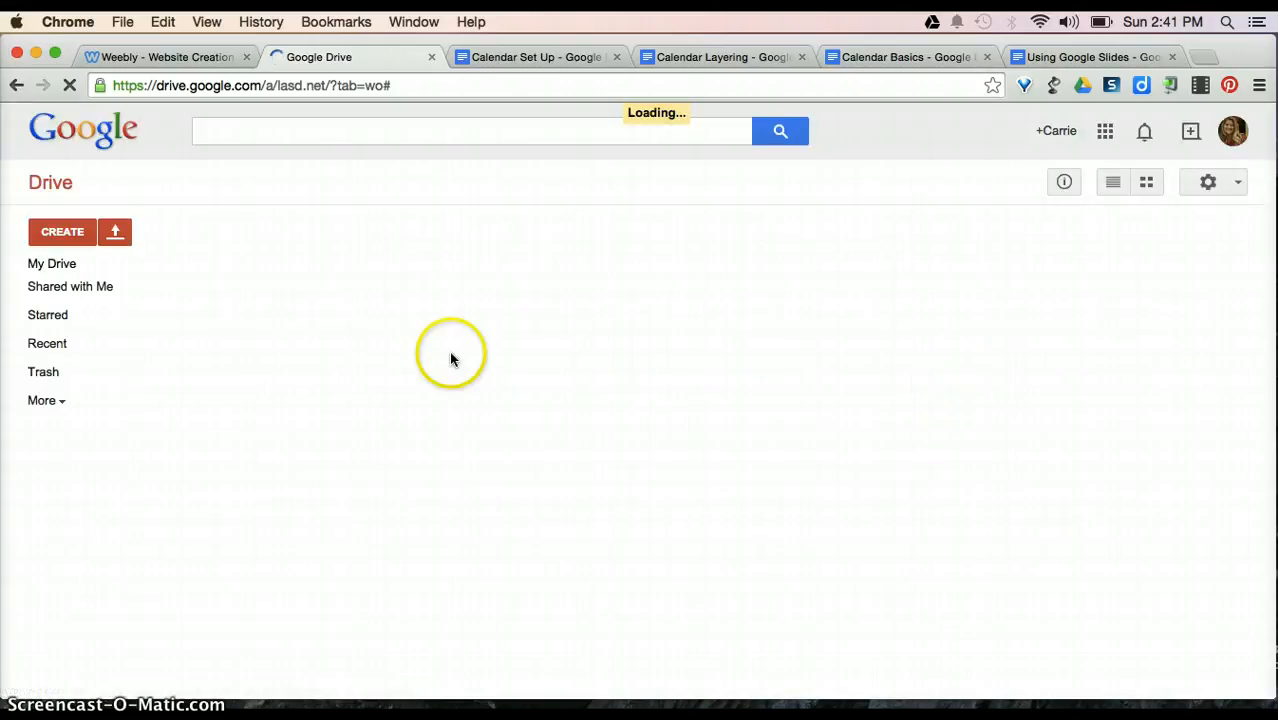
Create a new presentation from Drive with the Simple Light theme.
{"action": "left_click", "coordinate": [62, 228]}
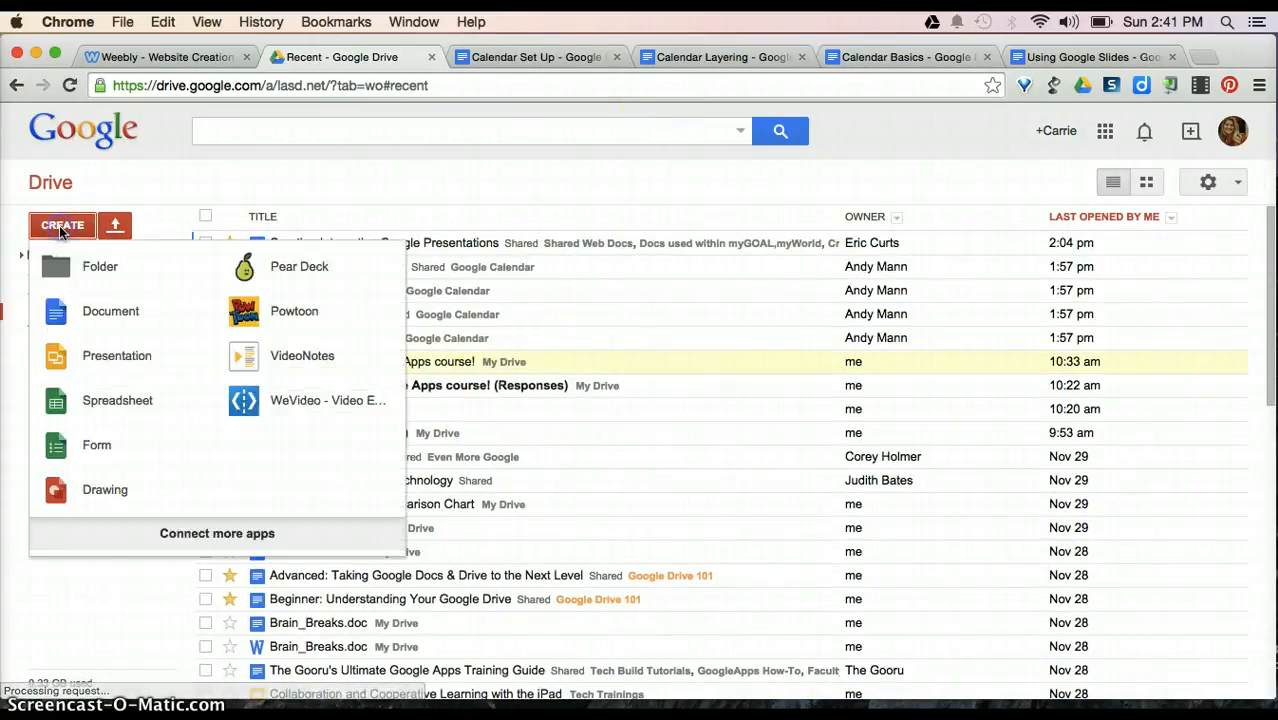
{"action": "left_click", "coordinate": [94, 366]}
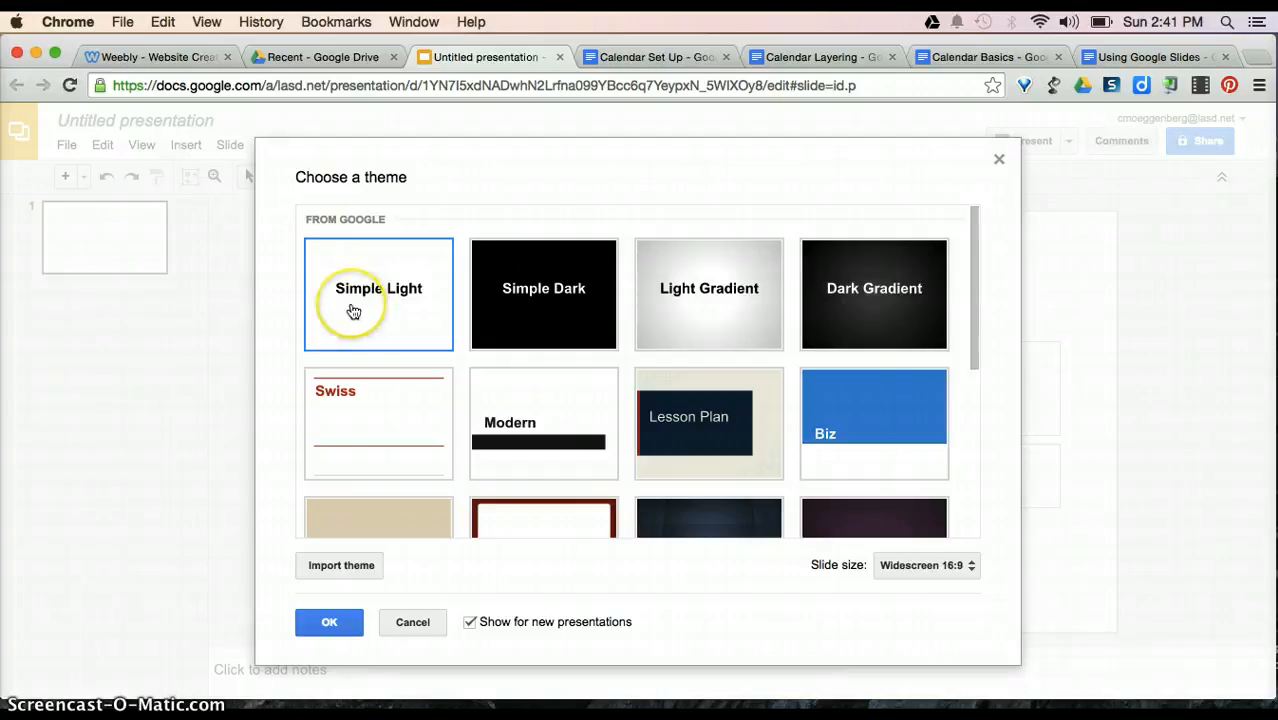
{"action": "left_click", "coordinate": [336, 572]}
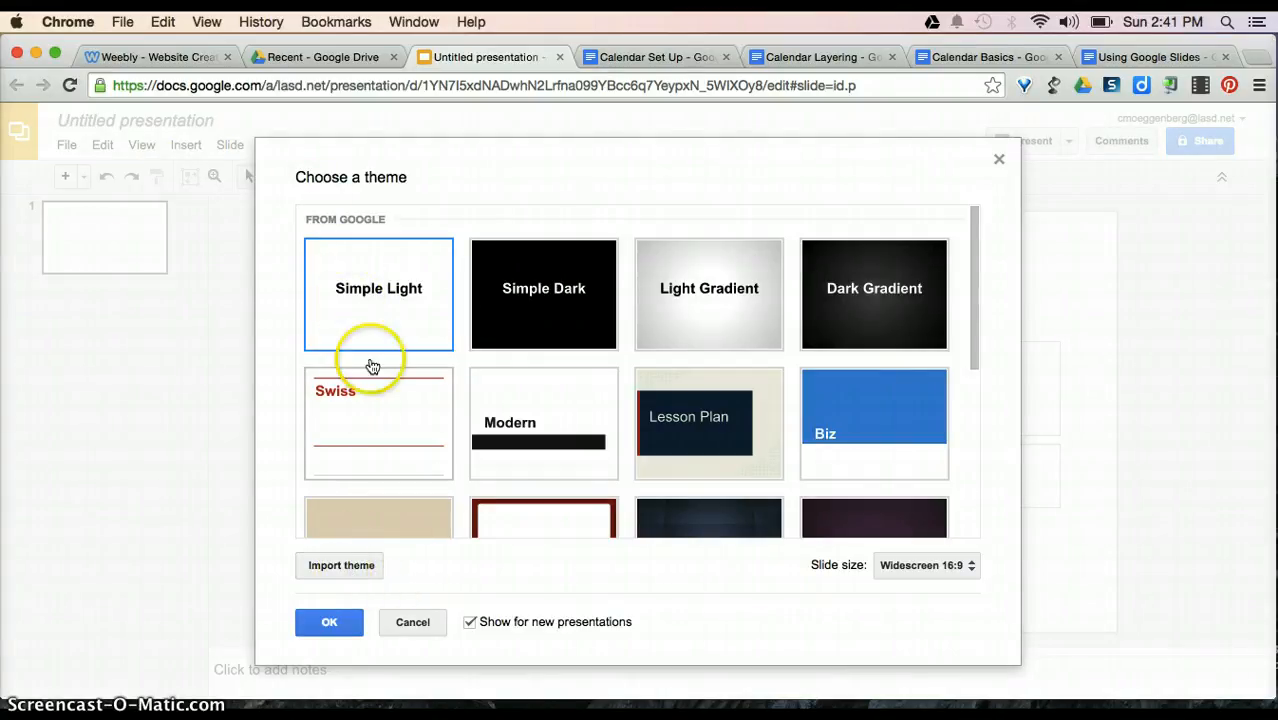
{"action": "left_click", "coordinate": [332, 622]}
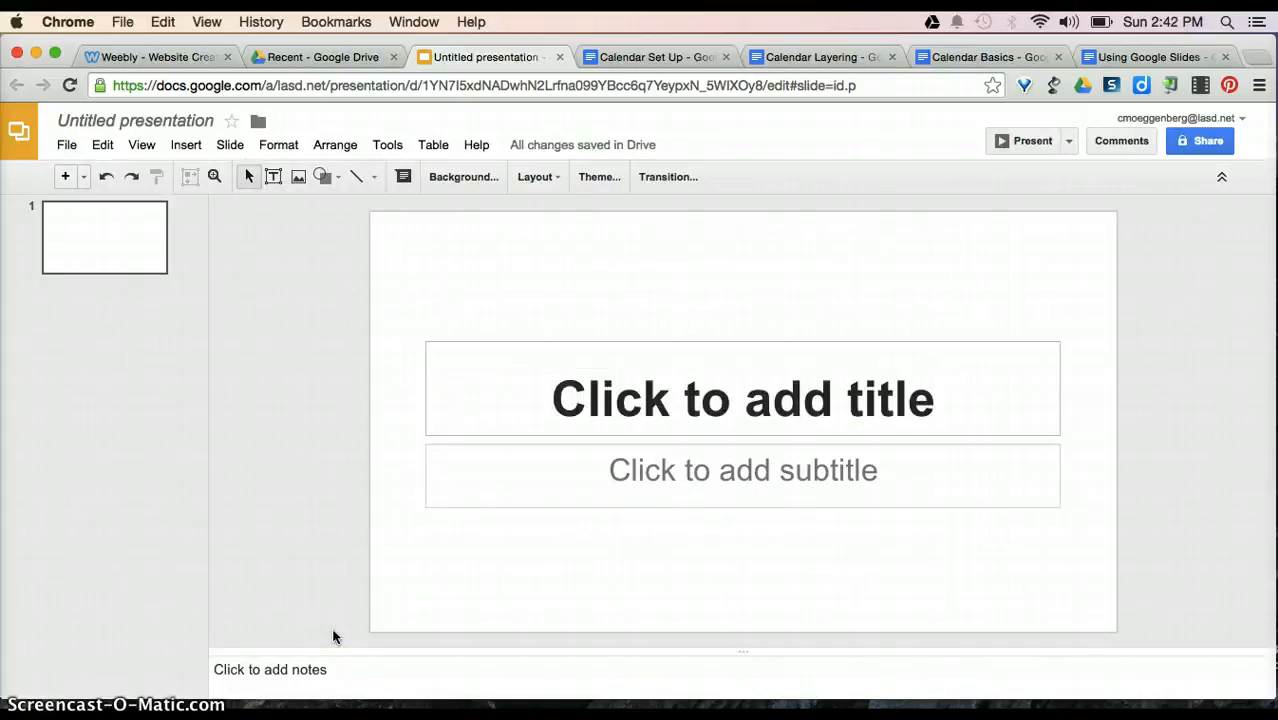
Examine the available slide layouts and the color and image options for the slide background.
{"action": "left_click", "coordinate": [236, 145]}
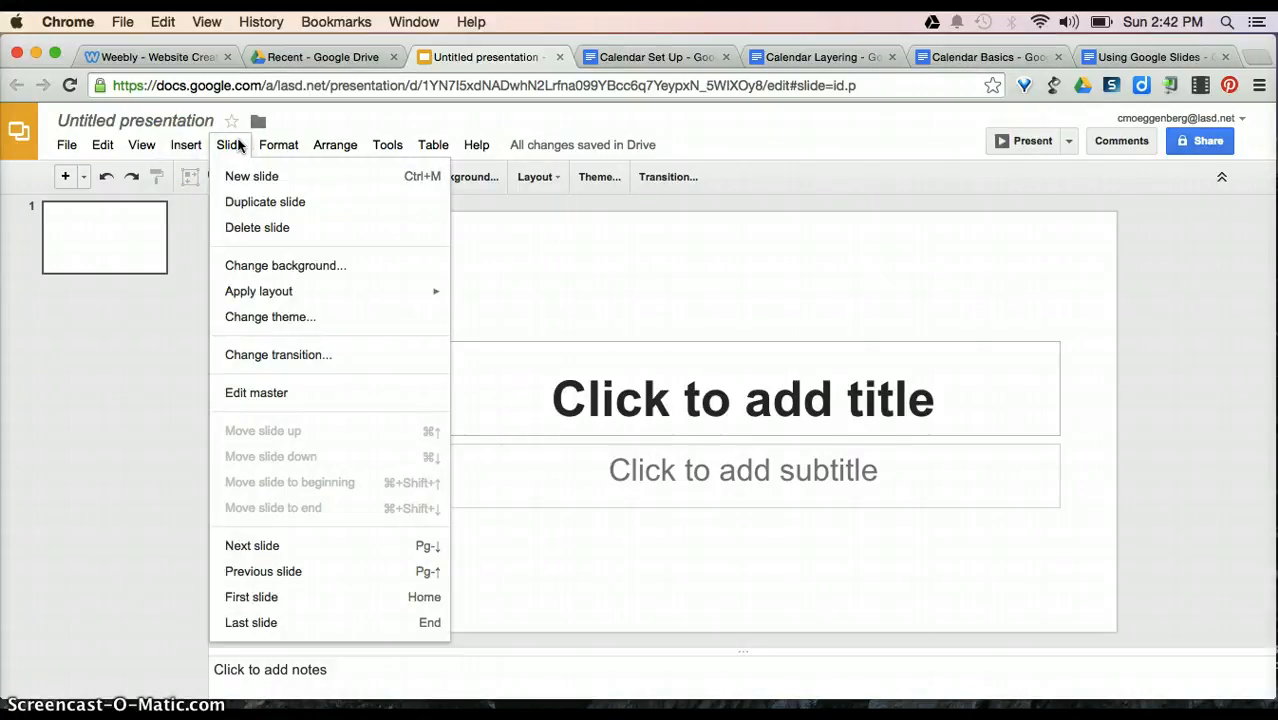
{"action": "mouse_move", "coordinate": [248, 292]}
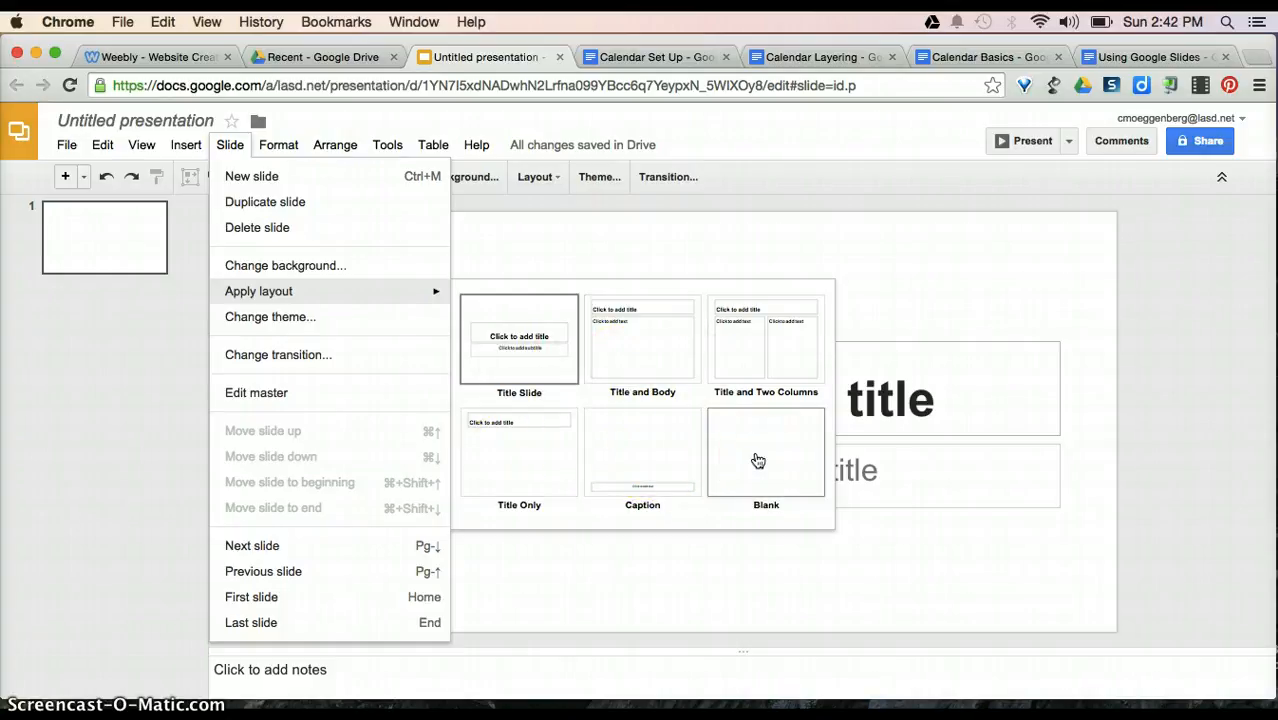
{"action": "left_click", "coordinate": [343, 262]}
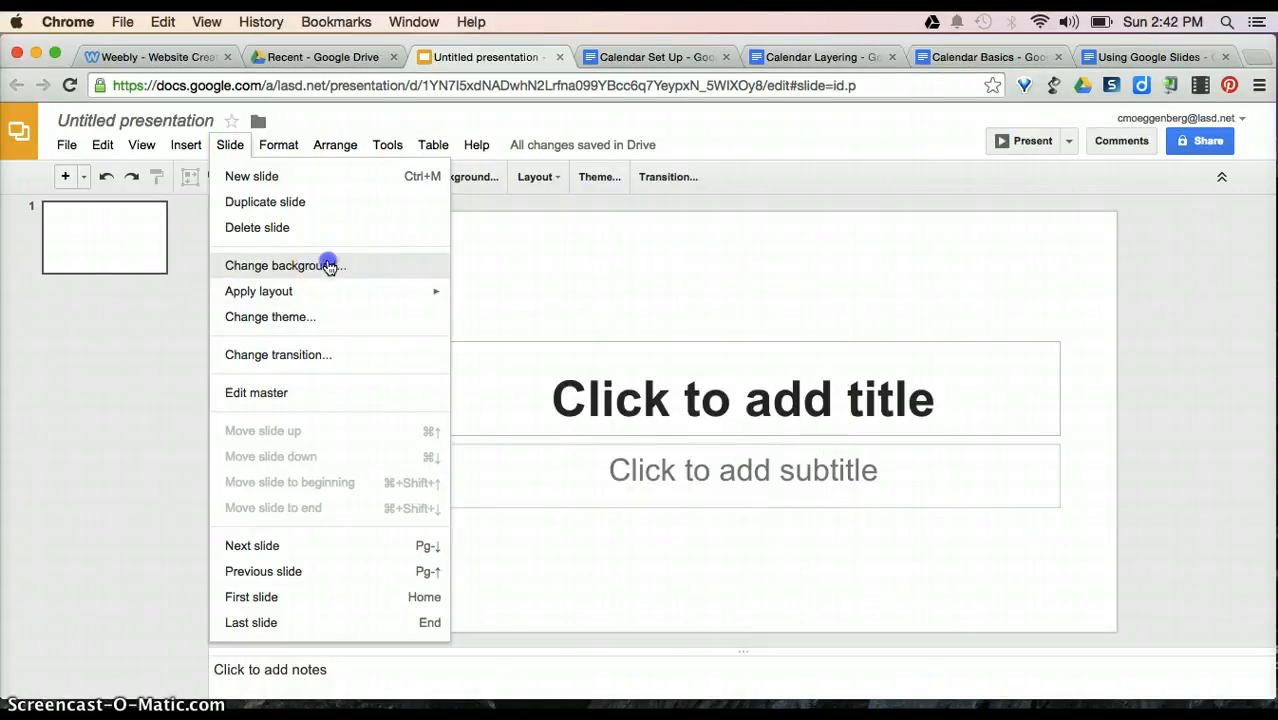
{"action": "left_click", "coordinate": [680, 399]}
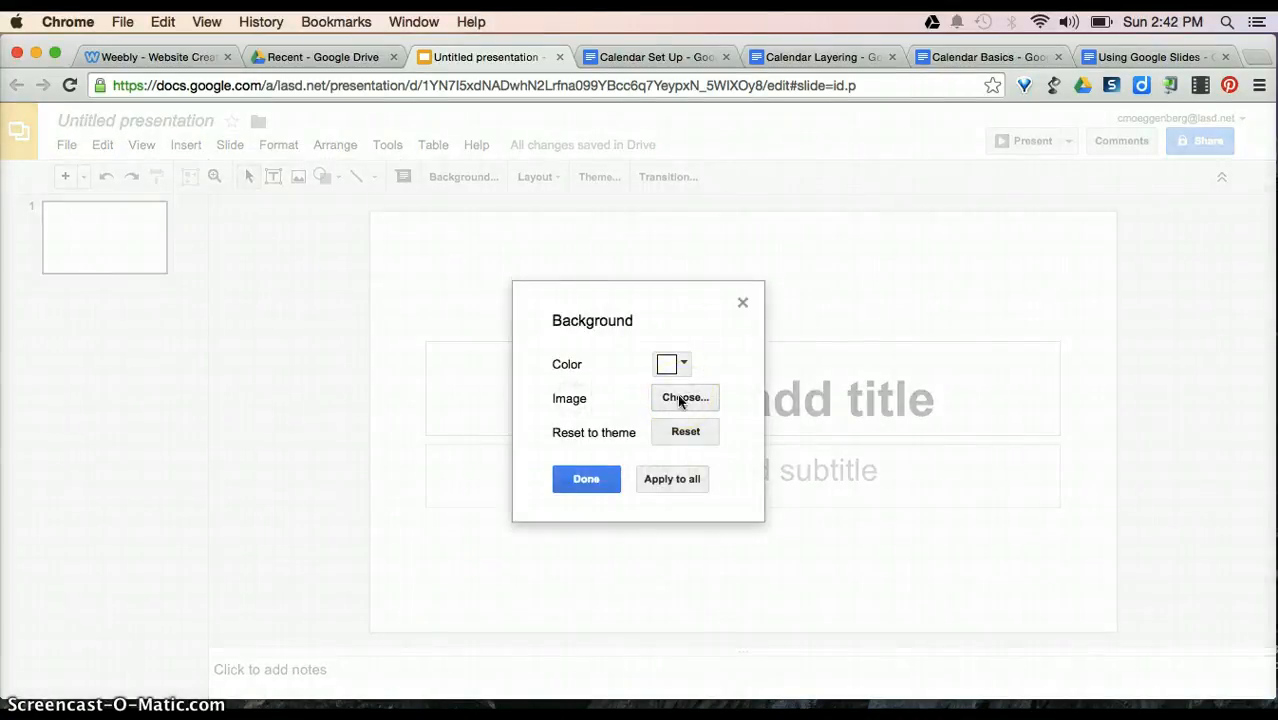
{"action": "left_click", "coordinate": [683, 400]}
{"action": "left_click", "coordinate": [684, 366]}
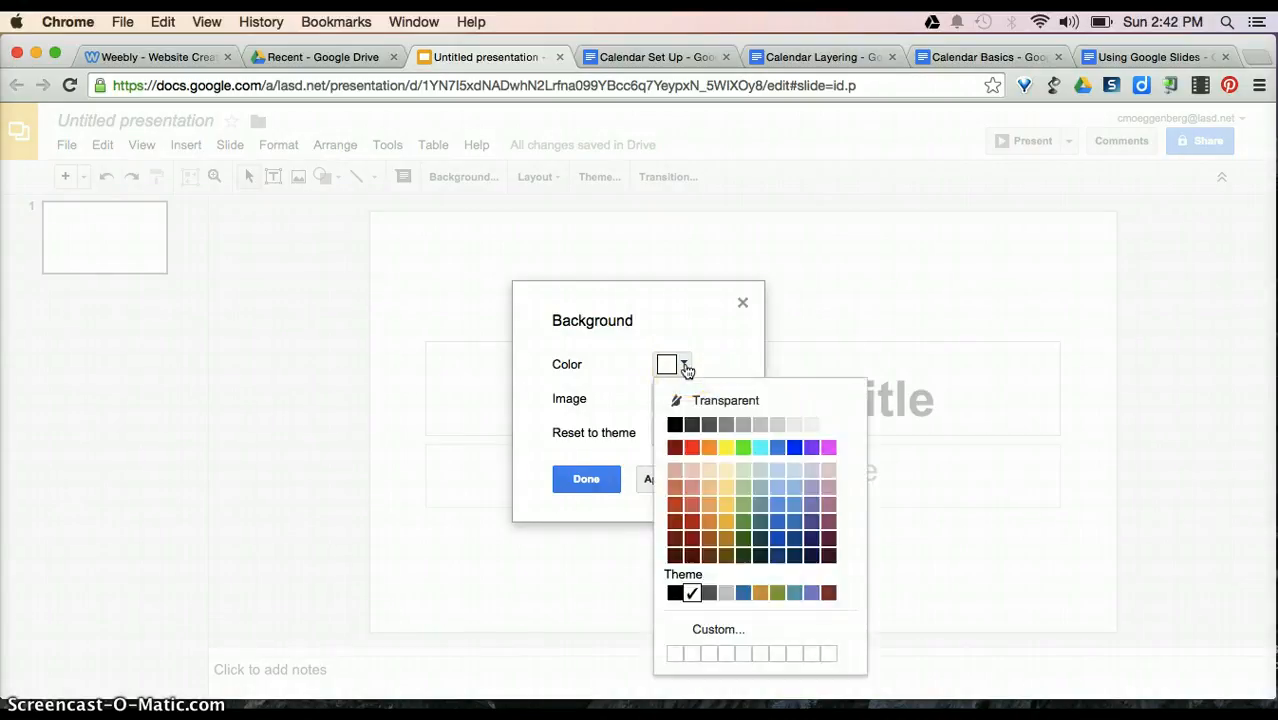
{"action": "left_click", "coordinate": [710, 350]}
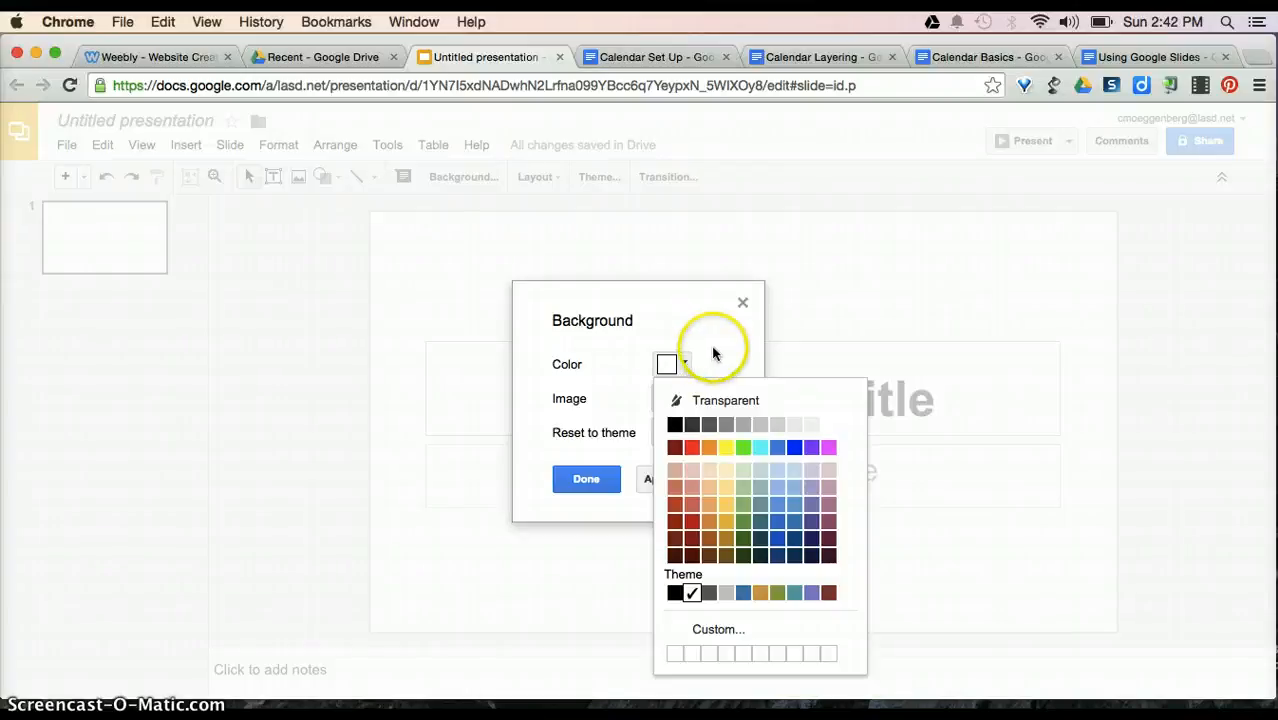
{"action": "left_click", "coordinate": [698, 397]}
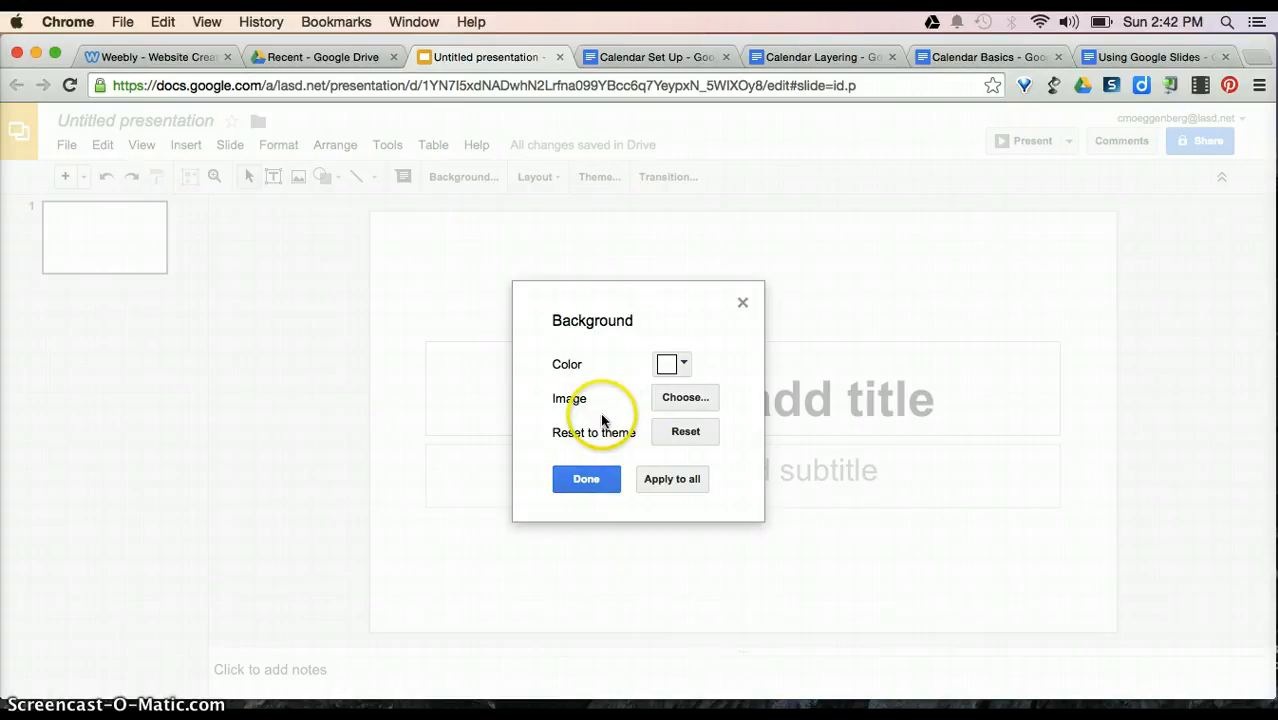
{"action": "left_click", "coordinate": [583, 481]}
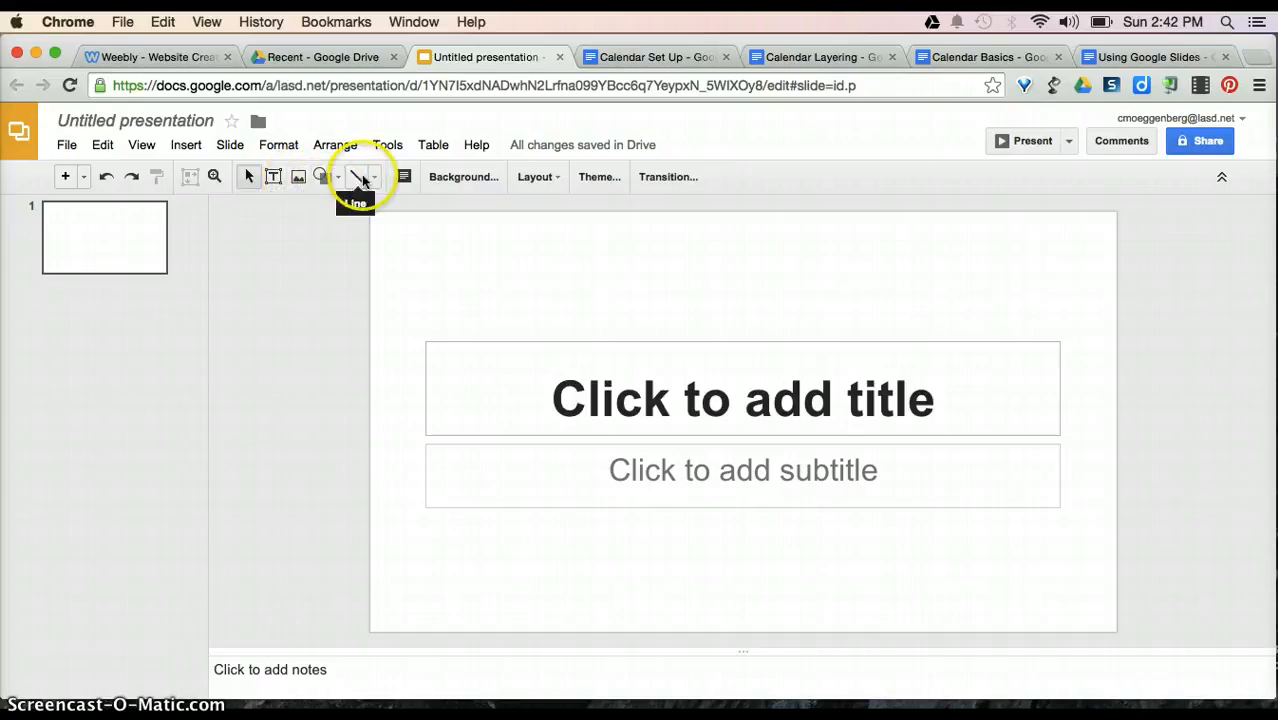
Examine the options for inserting a video by YouTube search or by URL, then dismiss the dialog.
{"action": "left_click", "coordinate": [181, 146]}
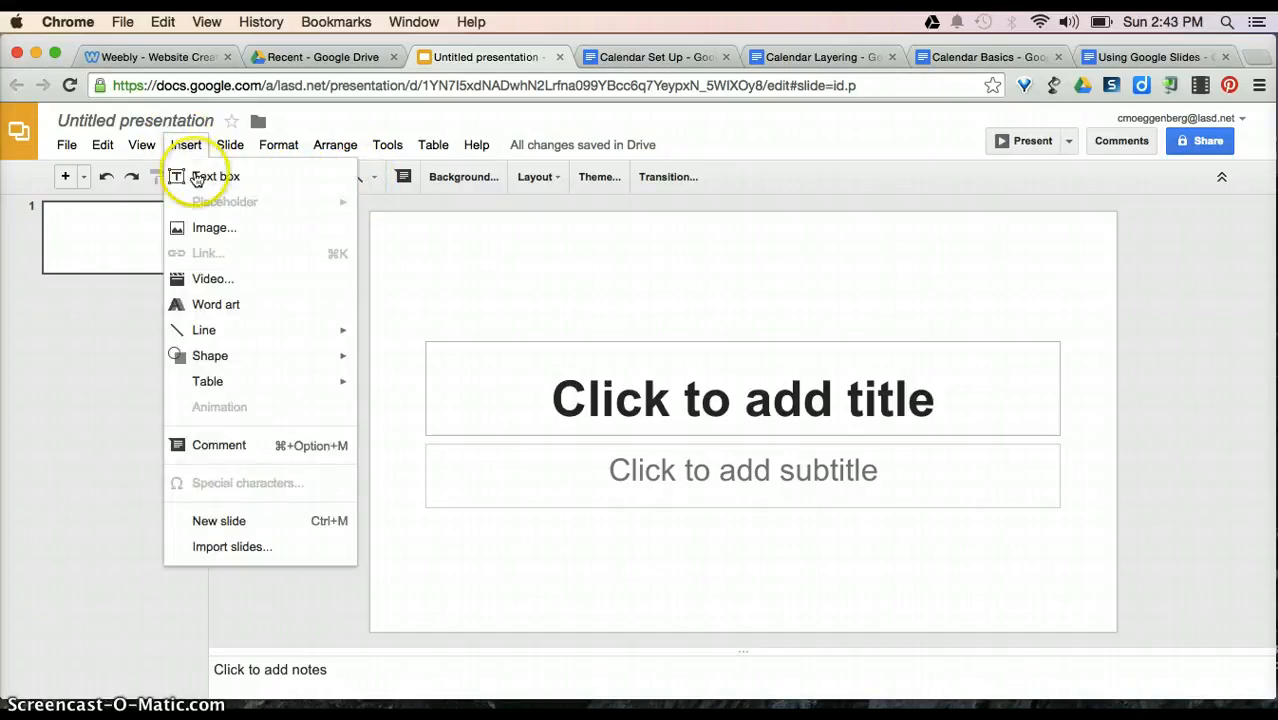
{"action": "left_click", "coordinate": [207, 280]}
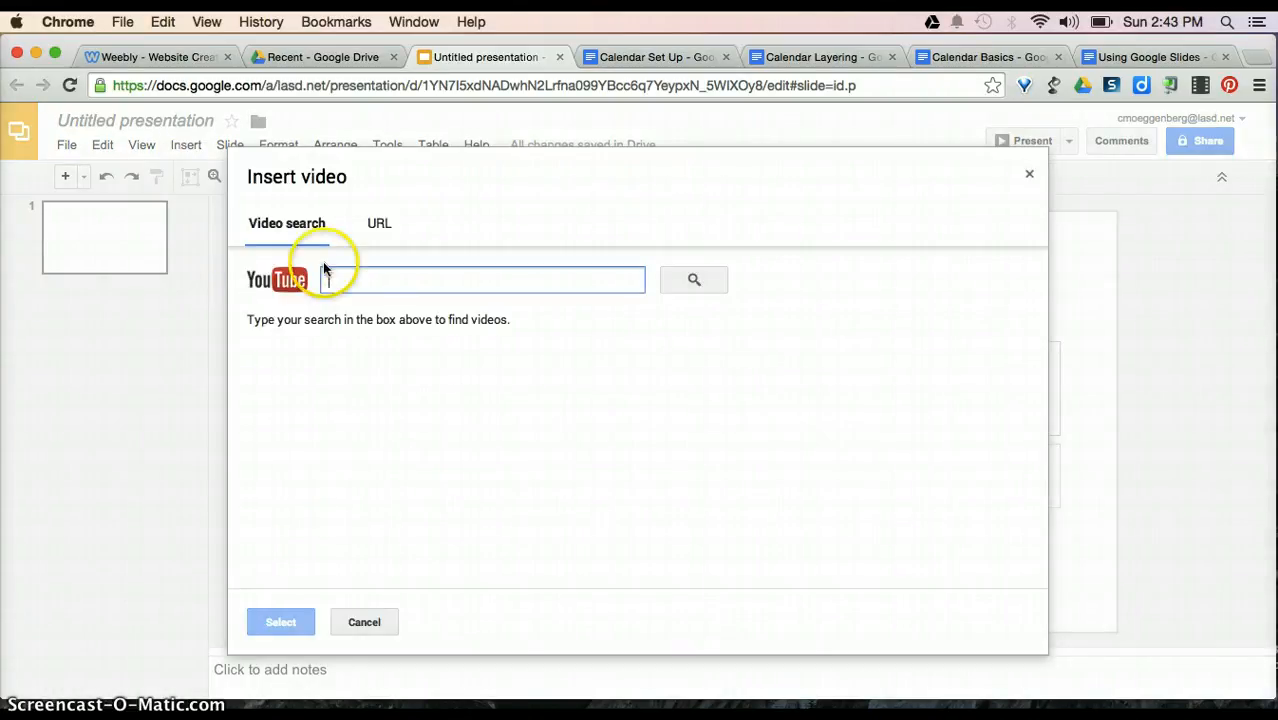
{"action": "left_click", "coordinate": [379, 228]}
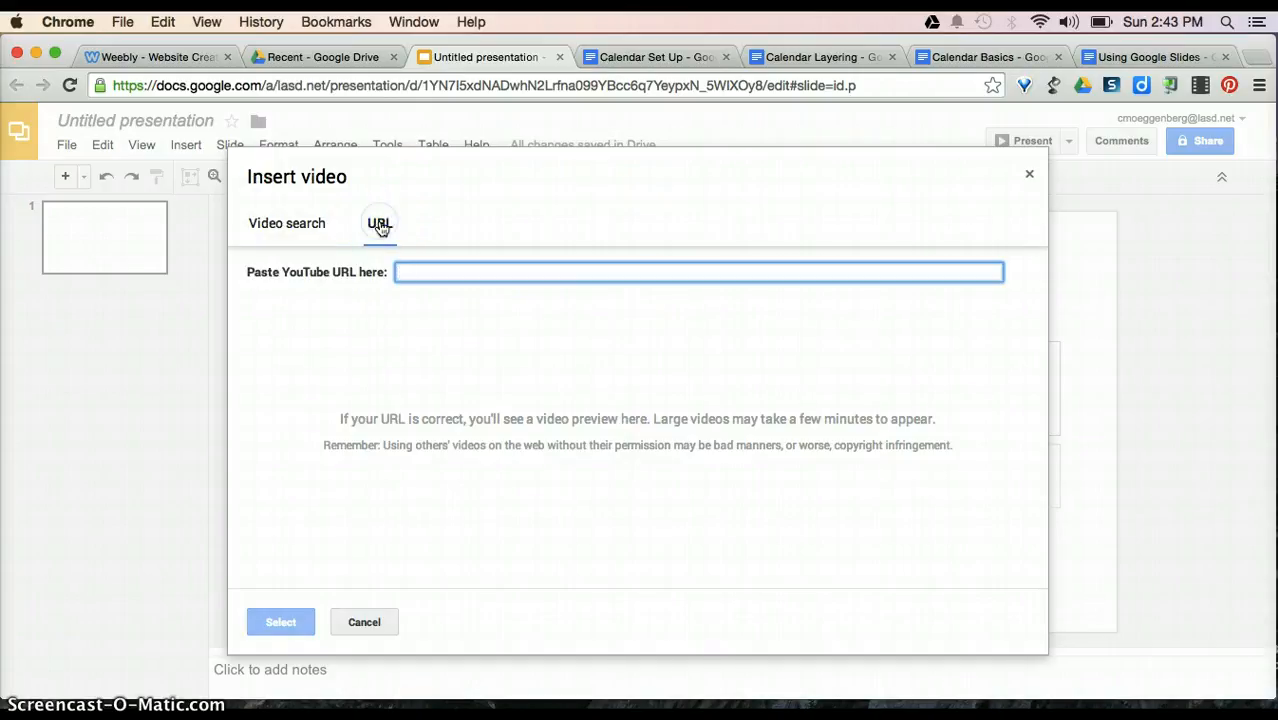
{"action": "left_click", "coordinate": [414, 284]}
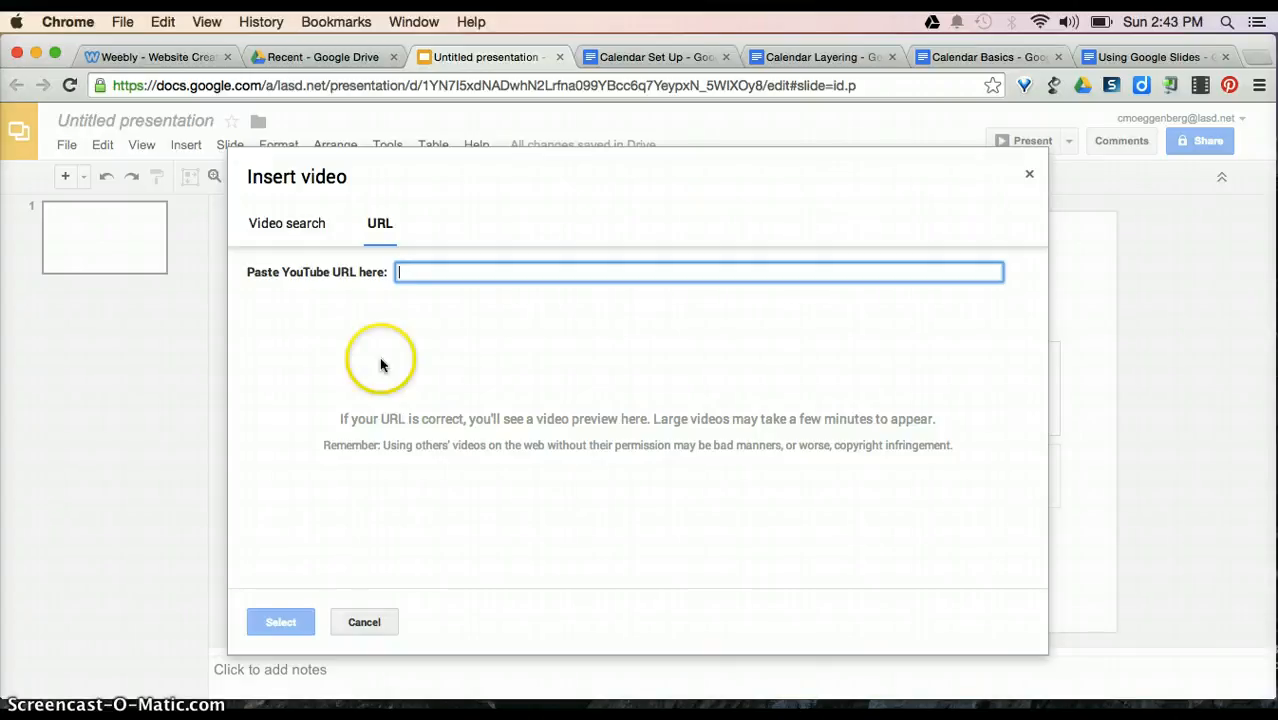
{"action": "left_click", "coordinate": [364, 621]}
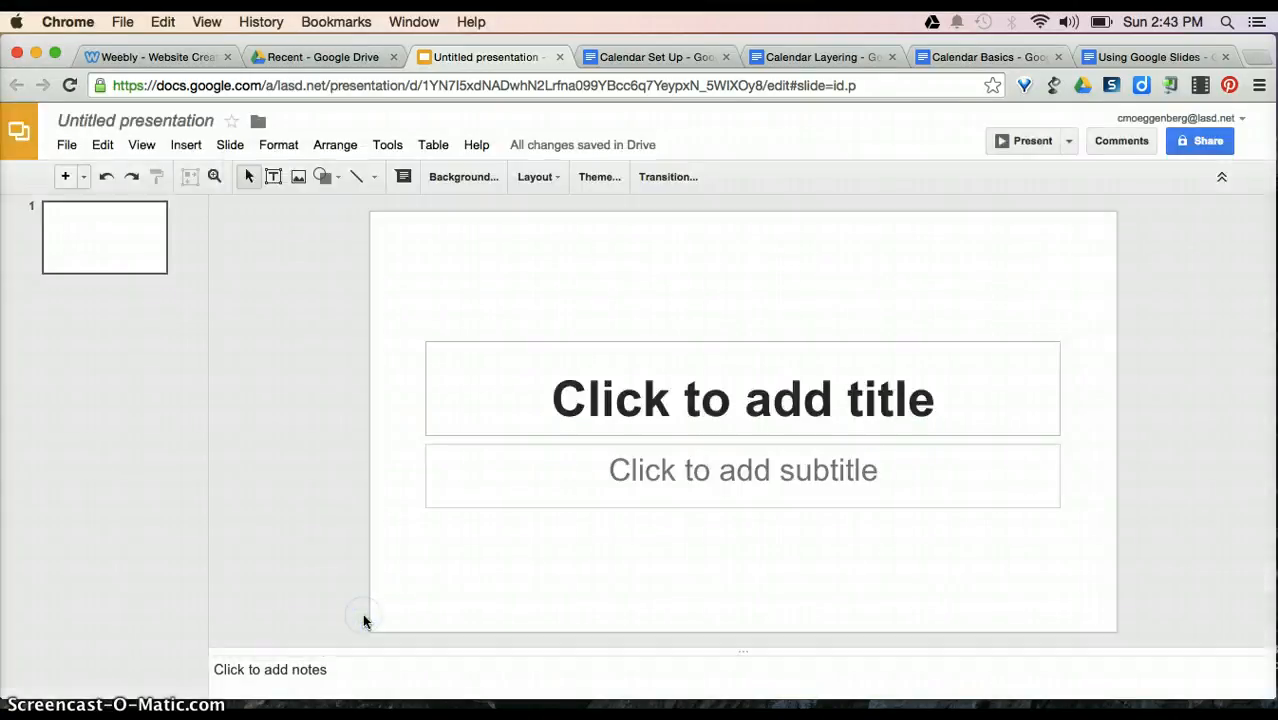
Search Google images for "google" to find a picture to insert on the slide.
{"action": "left_click", "coordinate": [186, 146]}
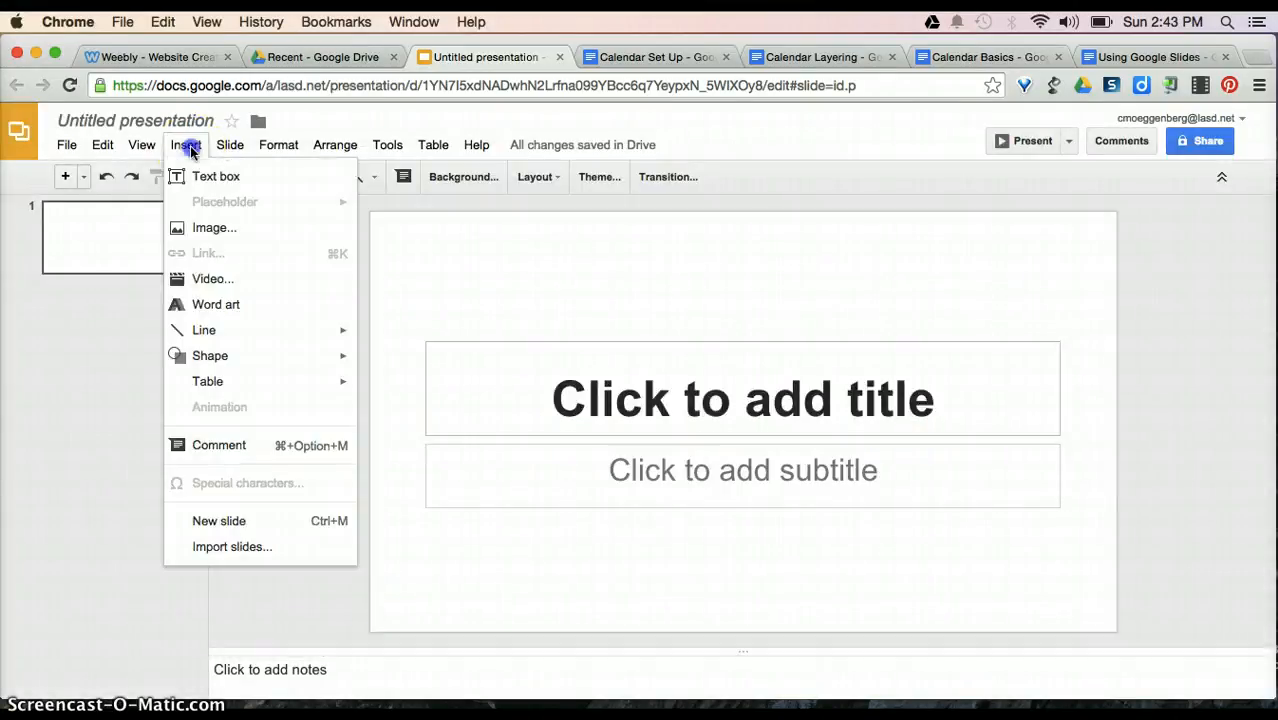
{"action": "left_click", "coordinate": [201, 229]}
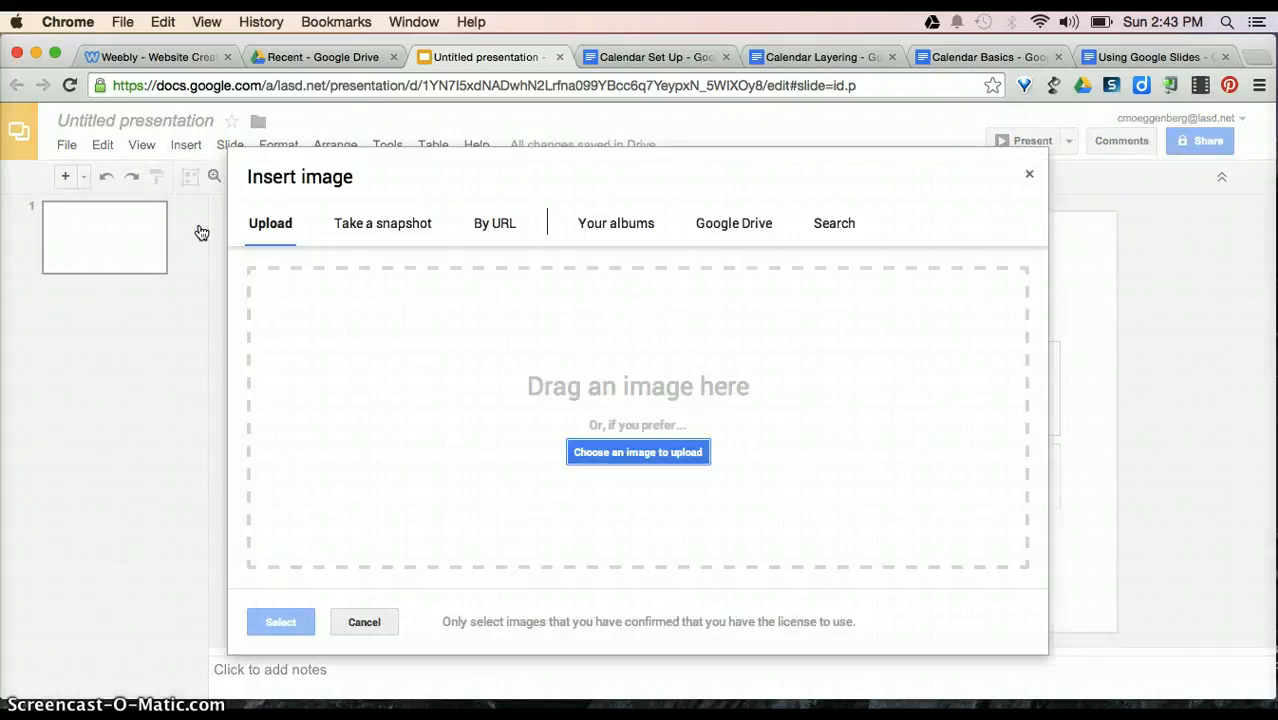
{"action": "left_click", "coordinate": [826, 229]}
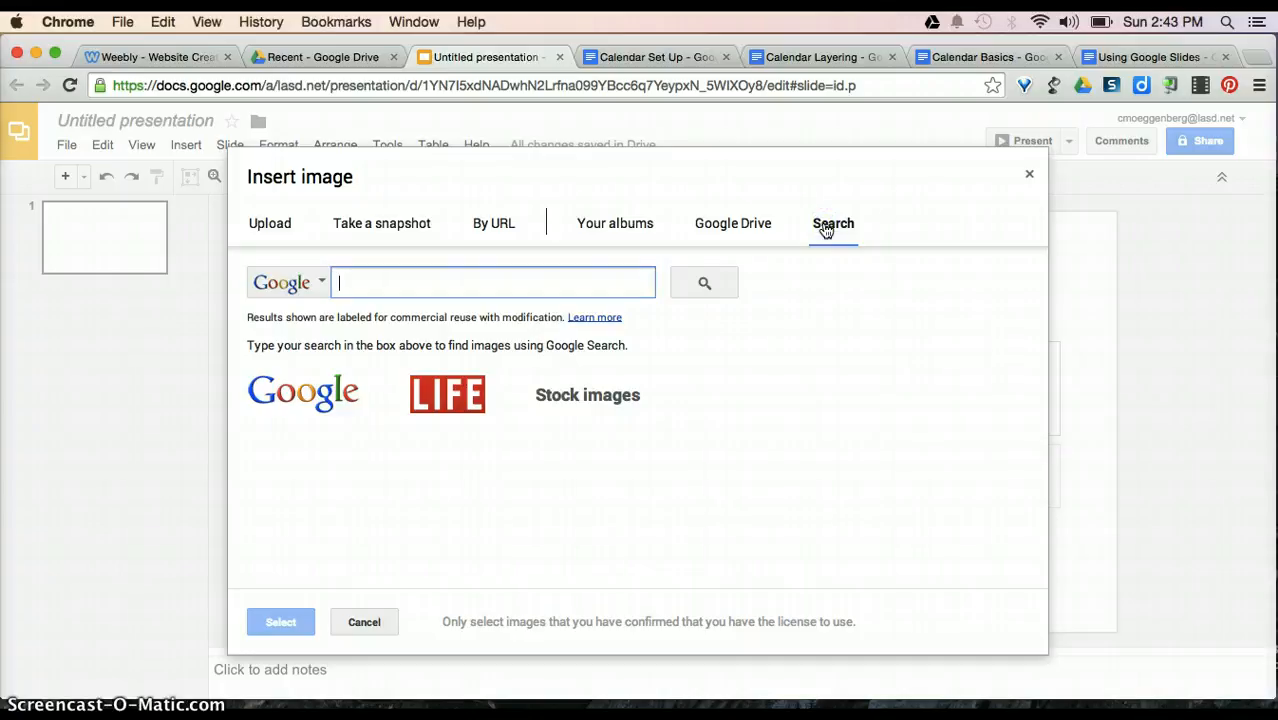
{"action": "type", "text": "google"}
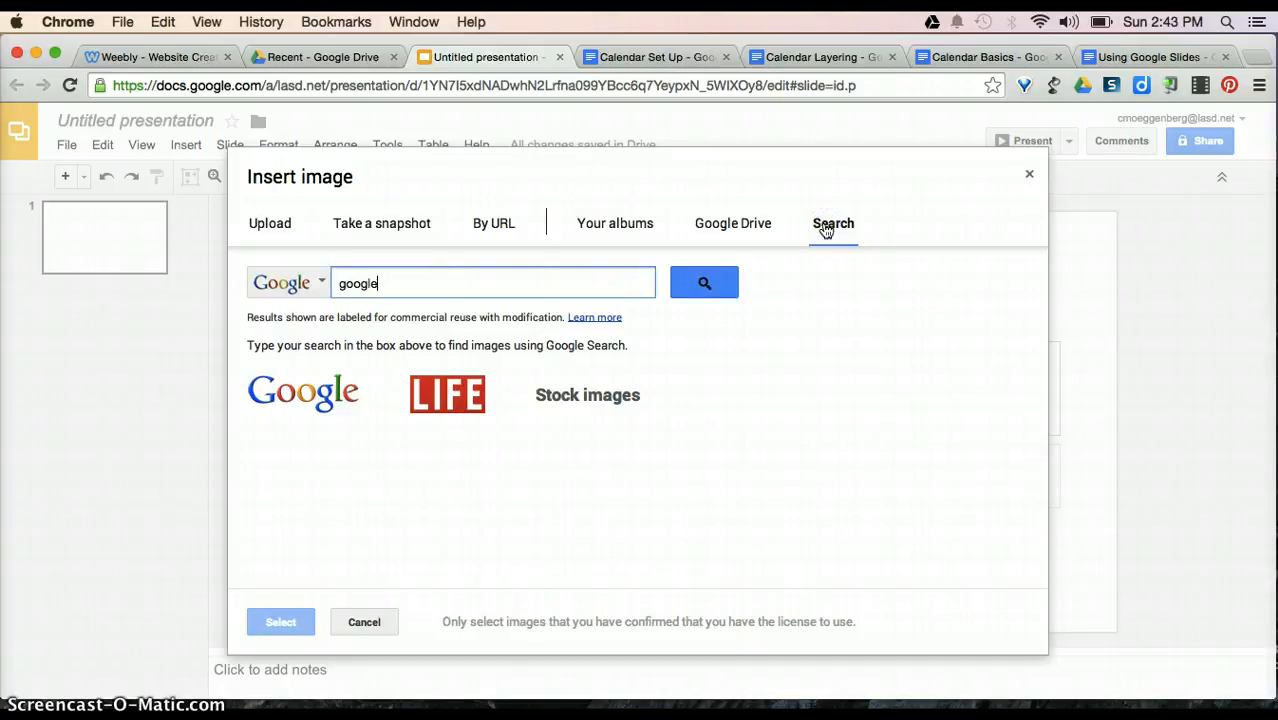
{"action": "key", "text": "Return"}
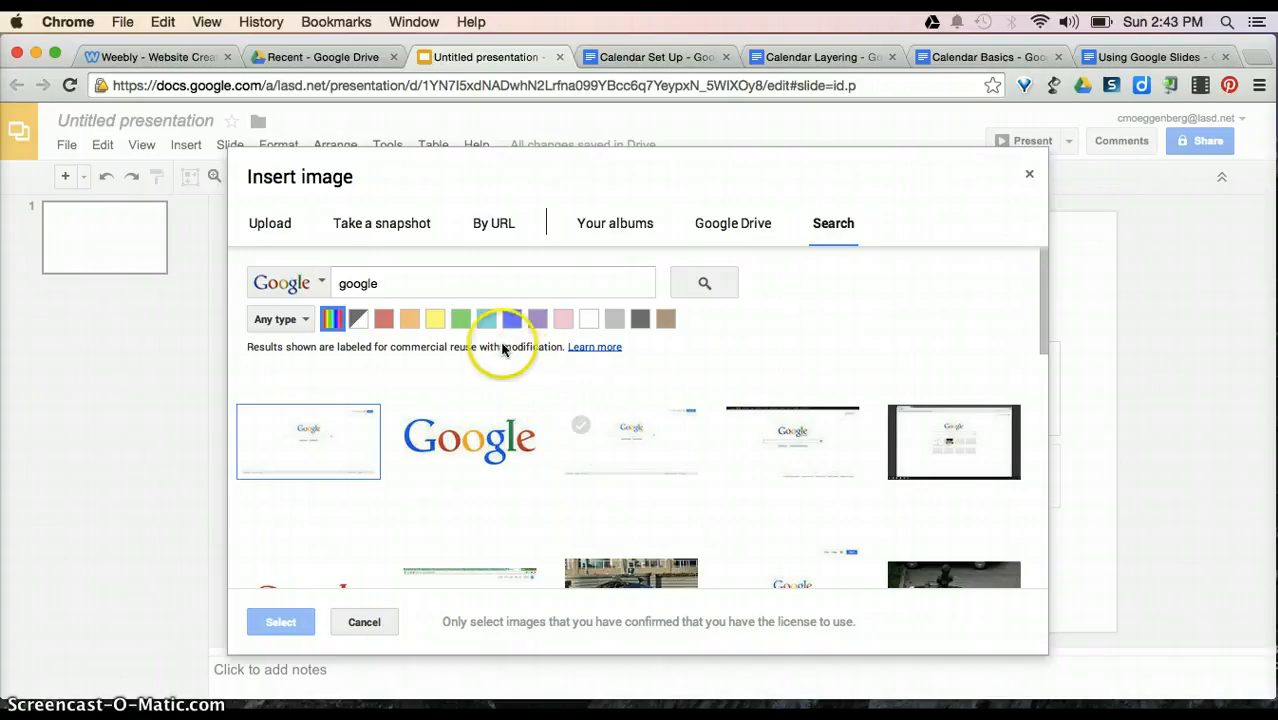
Filter the image results by red and by purple, then restore results of all colors.
{"action": "left_click", "coordinate": [385, 320]}
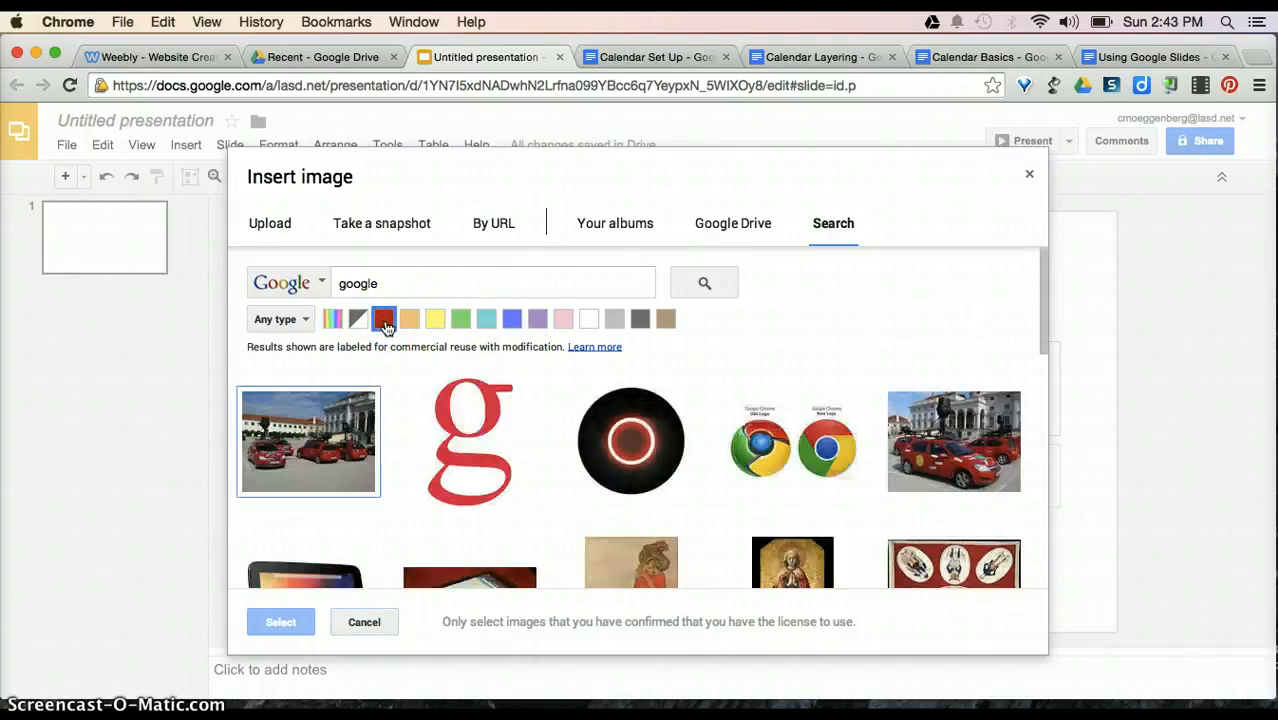
{"action": "left_click", "coordinate": [539, 321]}
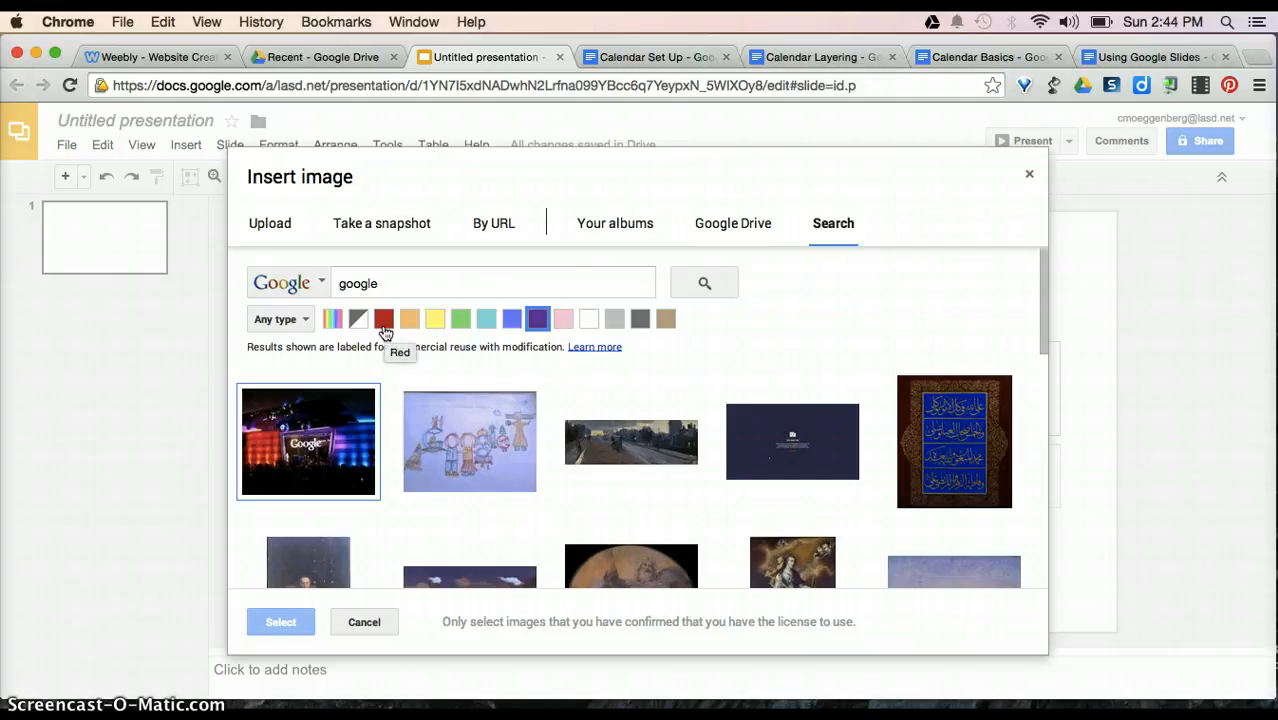
{"action": "left_click", "coordinate": [331, 318]}
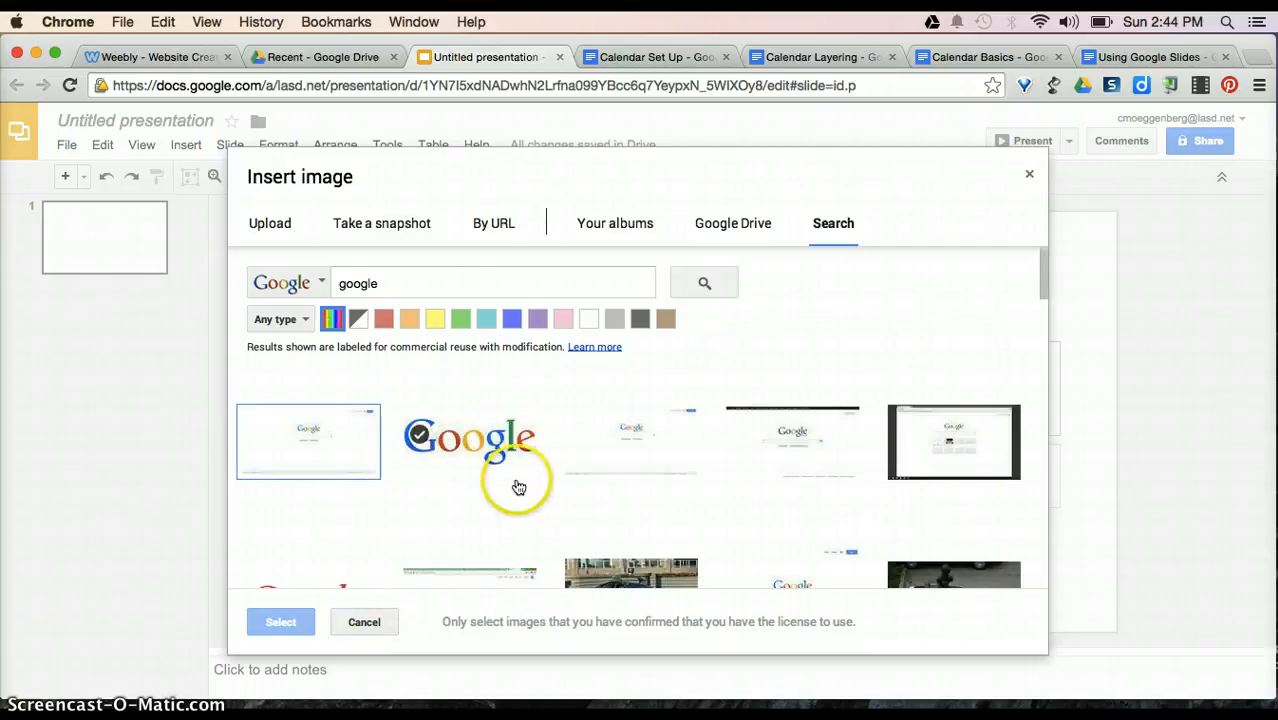
Try to insert the multicolored Google "g" favicon image from the search results.
{"action": "scroll", "coordinate": [513, 485], "scroll_direction": "down", "scroll_amount": 2}
{"action": "scroll", "coordinate": [500, 470], "scroll_direction": "up", "scroll_amount": 2}
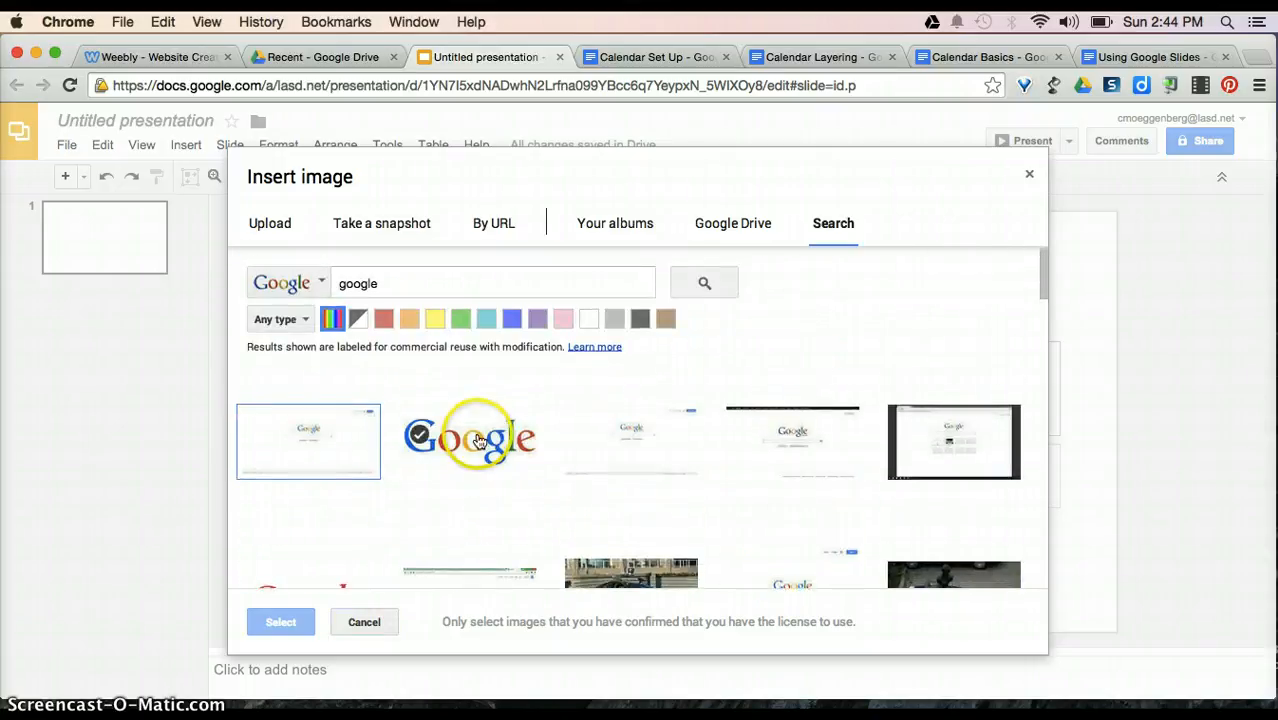
{"action": "scroll", "coordinate": [836, 522], "scroll_direction": "down", "scroll_amount": 5}
{"action": "scroll", "coordinate": [840, 525], "scroll_direction": "down", "scroll_amount": 1}
{"action": "left_click", "coordinate": [788, 510]}
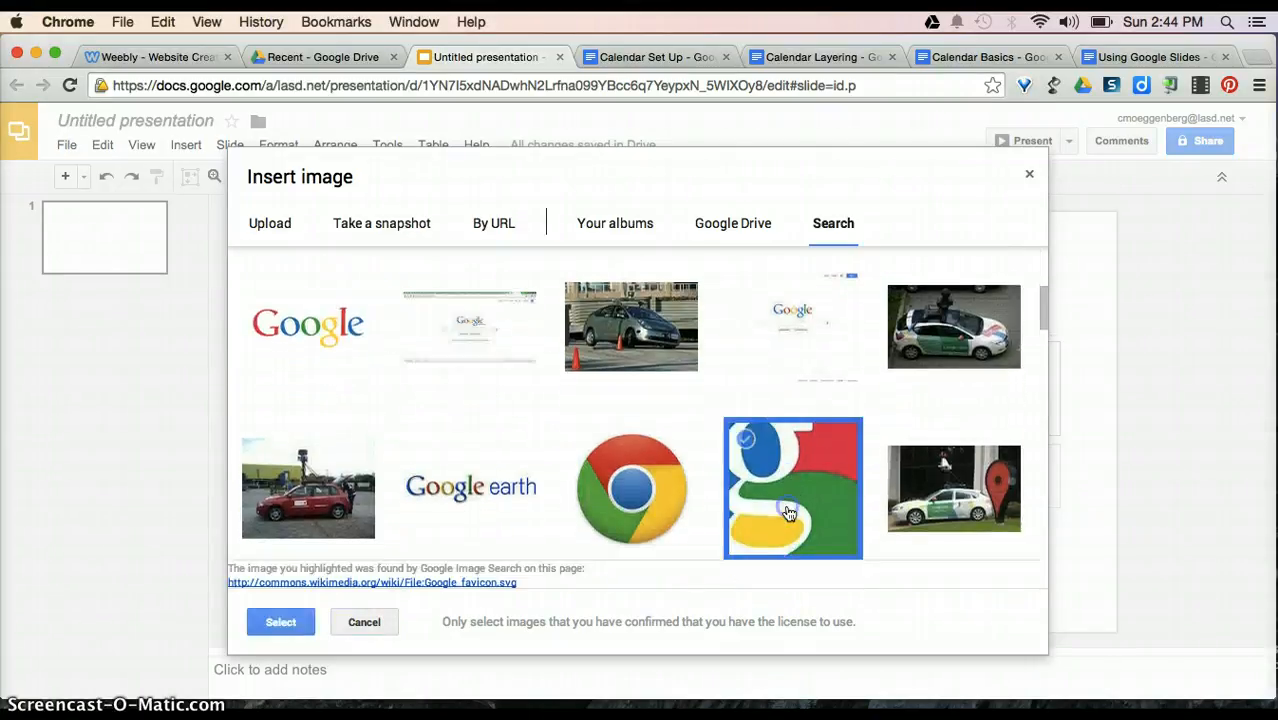
{"action": "left_click", "coordinate": [284, 622]}
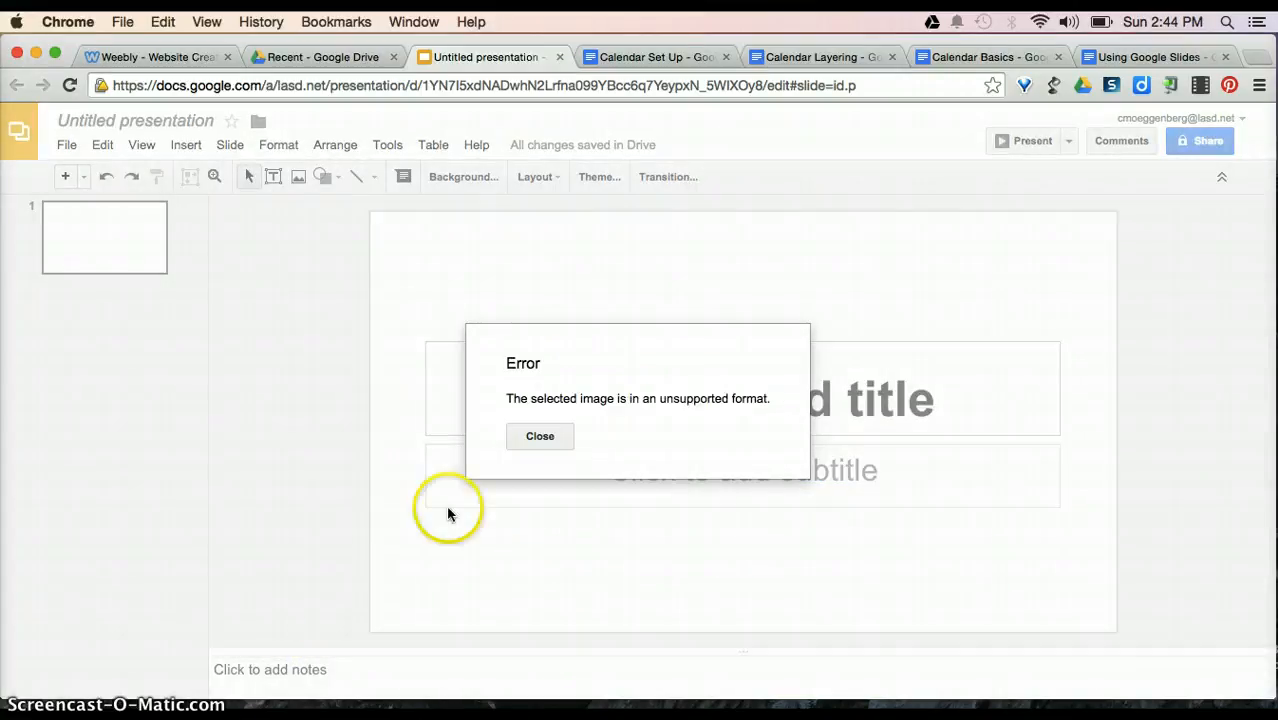
{"action": "left_click", "coordinate": [538, 437]}
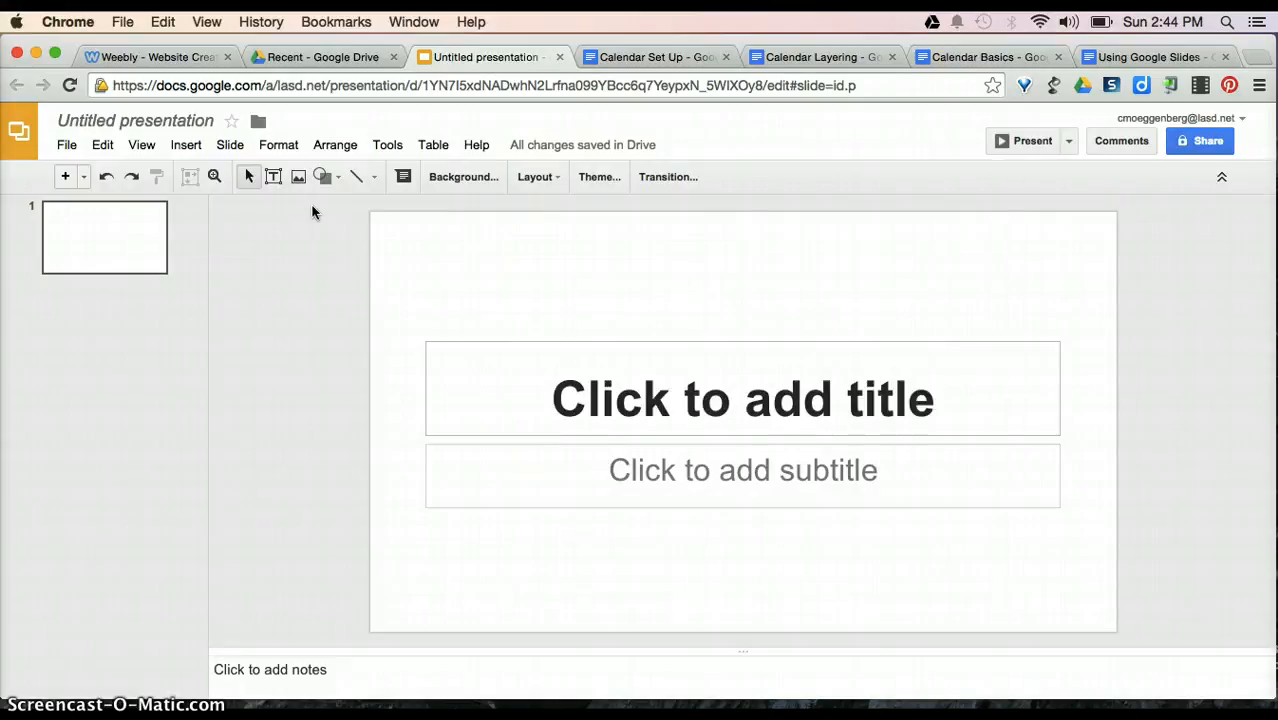
Insert the round Google Chrome icon from the "google" image search results onto the title slide.
{"action": "left_click", "coordinate": [185, 144]}
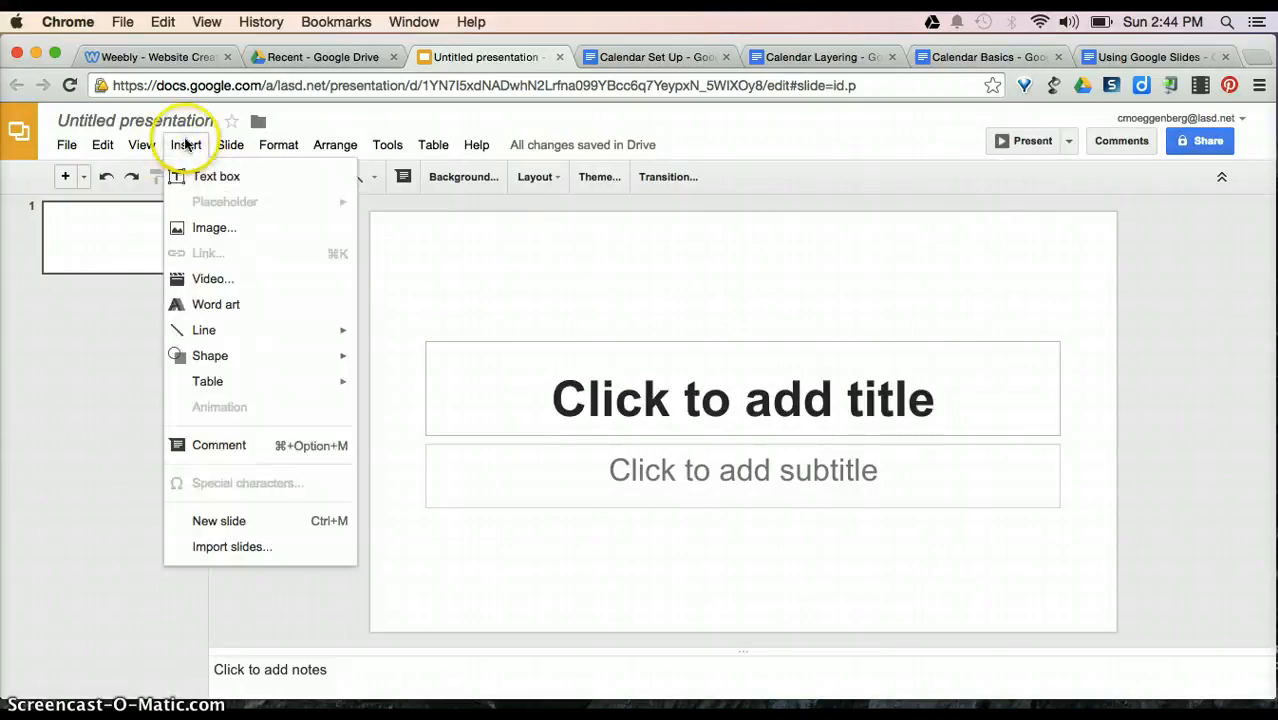
{"action": "left_click", "coordinate": [205, 228]}
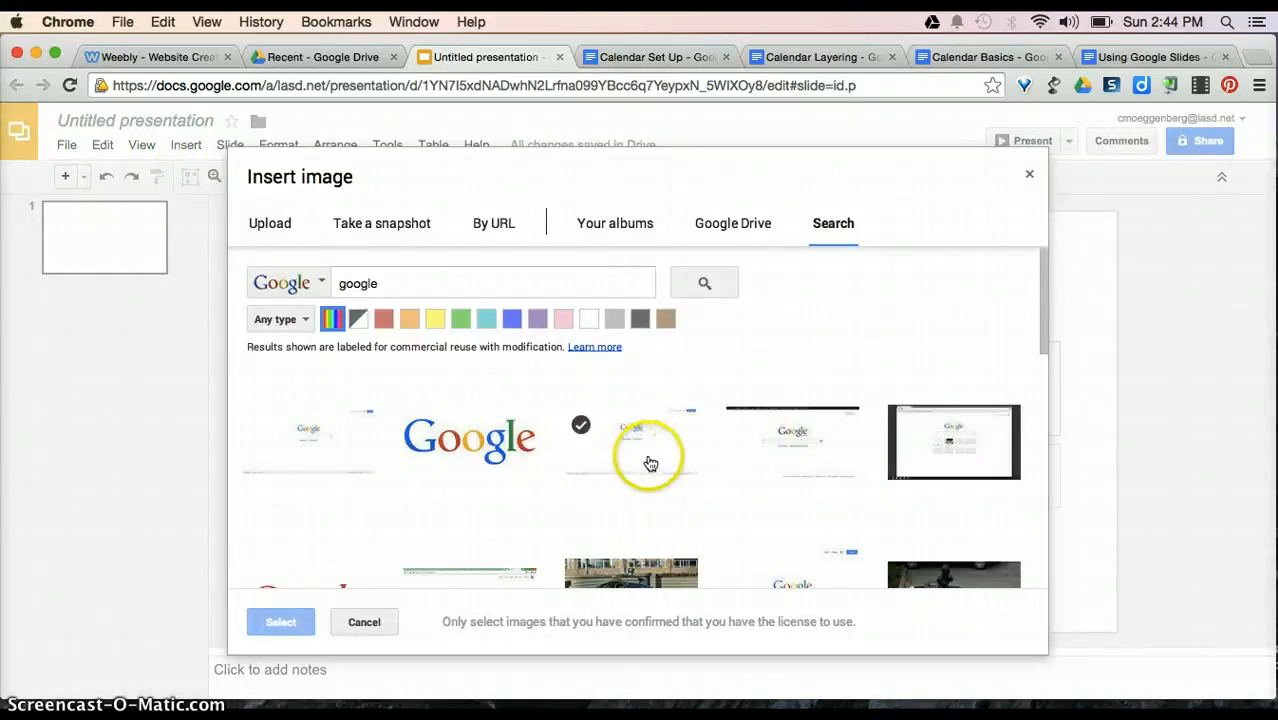
{"action": "scroll", "coordinate": [646, 462], "scroll_direction": "down", "scroll_amount": 3}
{"action": "left_click", "coordinate": [636, 535]}
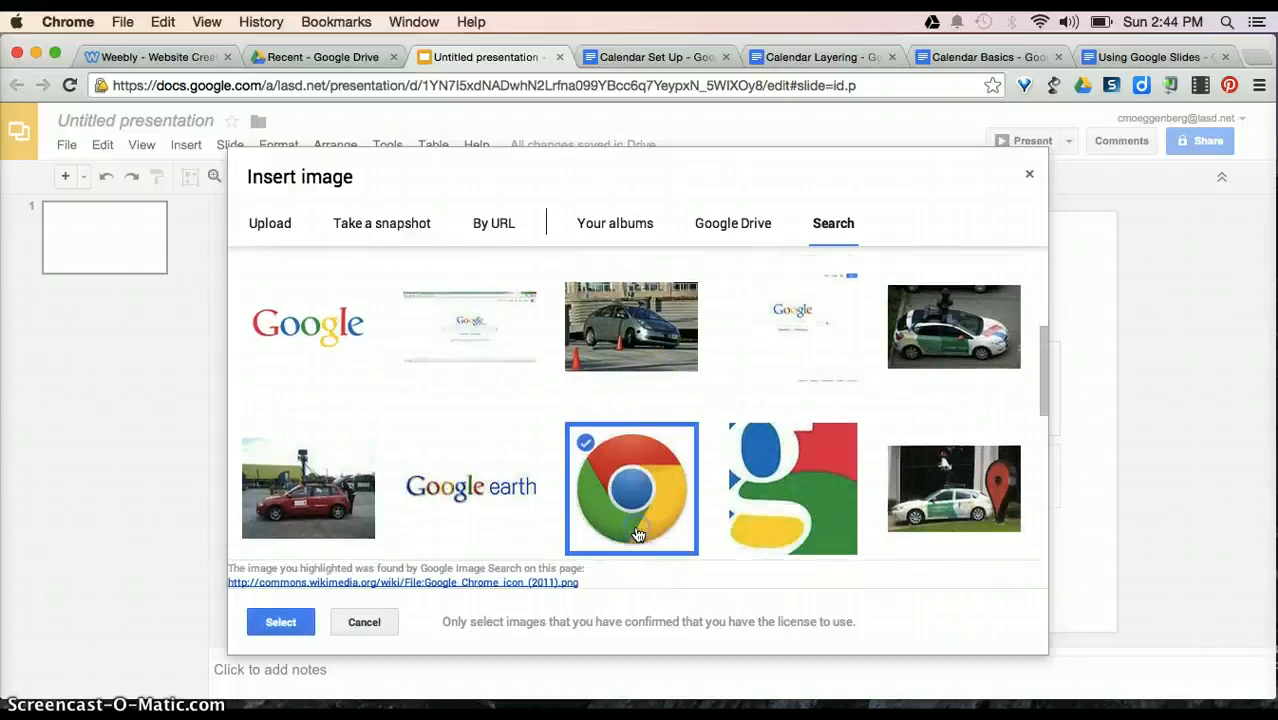
{"action": "left_click", "coordinate": [280, 621]}
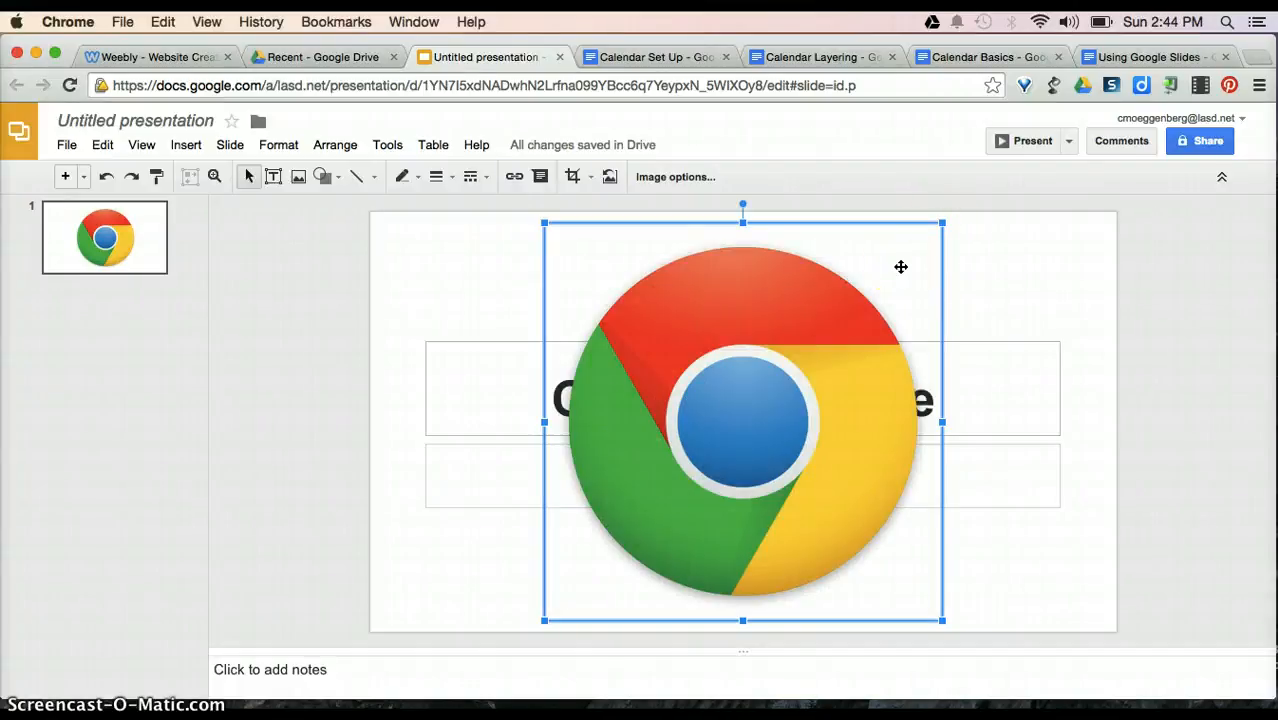
Move the Chrome logo slightly down and left on the slide and shrink it to about two thirds of its size.
{"action": "left_click_drag", "start_coordinate": [877, 279], "coordinate": [840, 275]}
{"action": "left_click", "coordinate": [993, 295]}
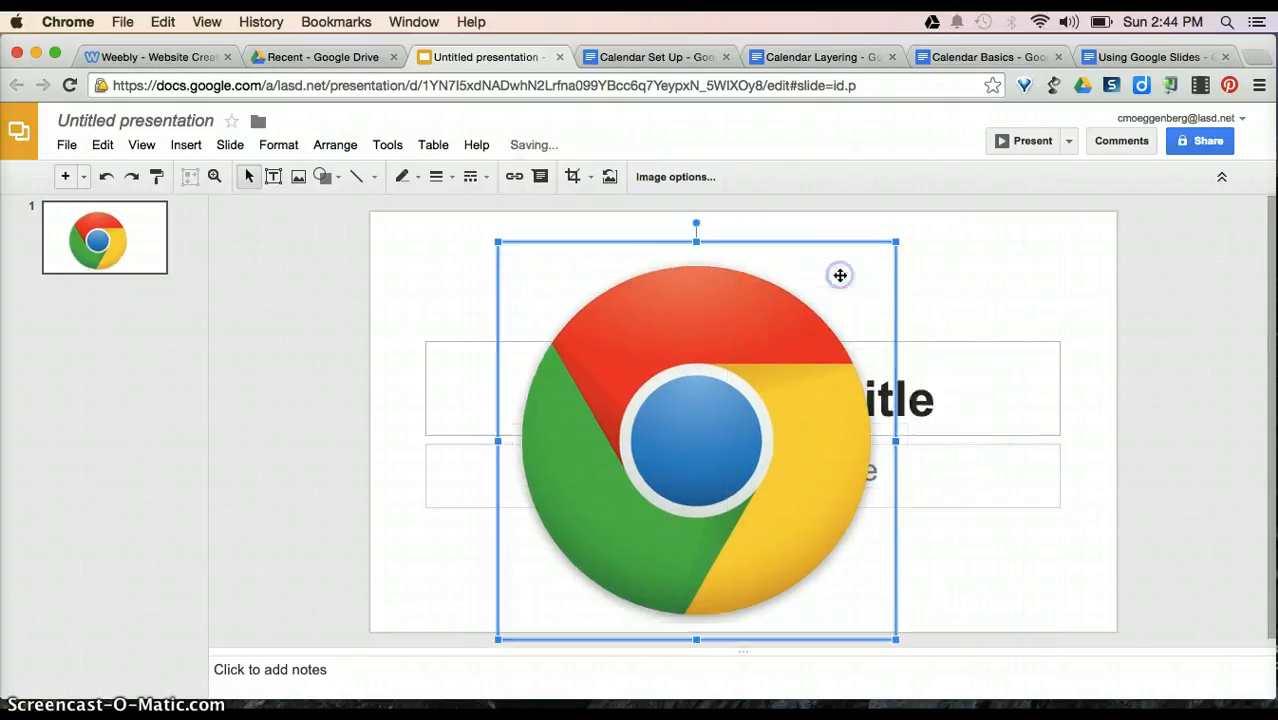
{"action": "left_click_drag", "start_coordinate": [895, 241], "coordinate": [769, 367]}
{"action": "left_click", "coordinate": [641, 500]}
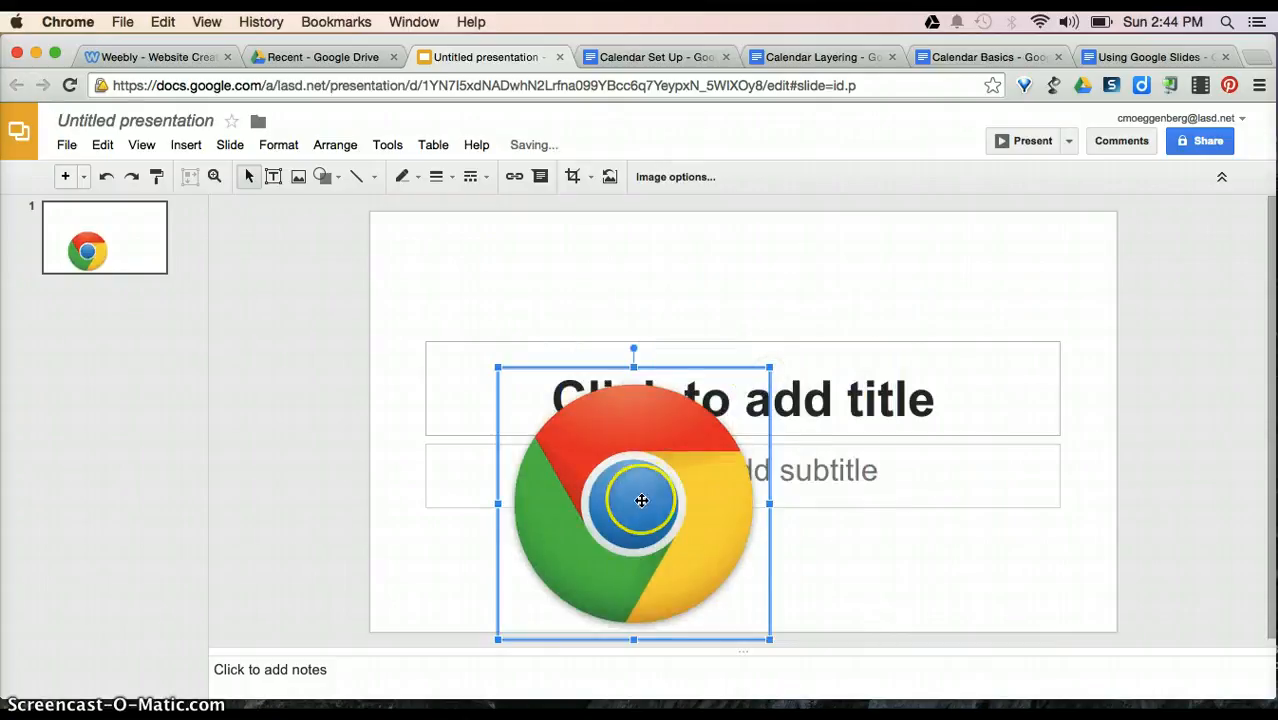
Move the Chrome logo to the center of the slide and rotate it about 45 degrees counterclockwise.
{"action": "left_click_drag", "start_coordinate": [641, 500], "coordinate": [740, 413]}
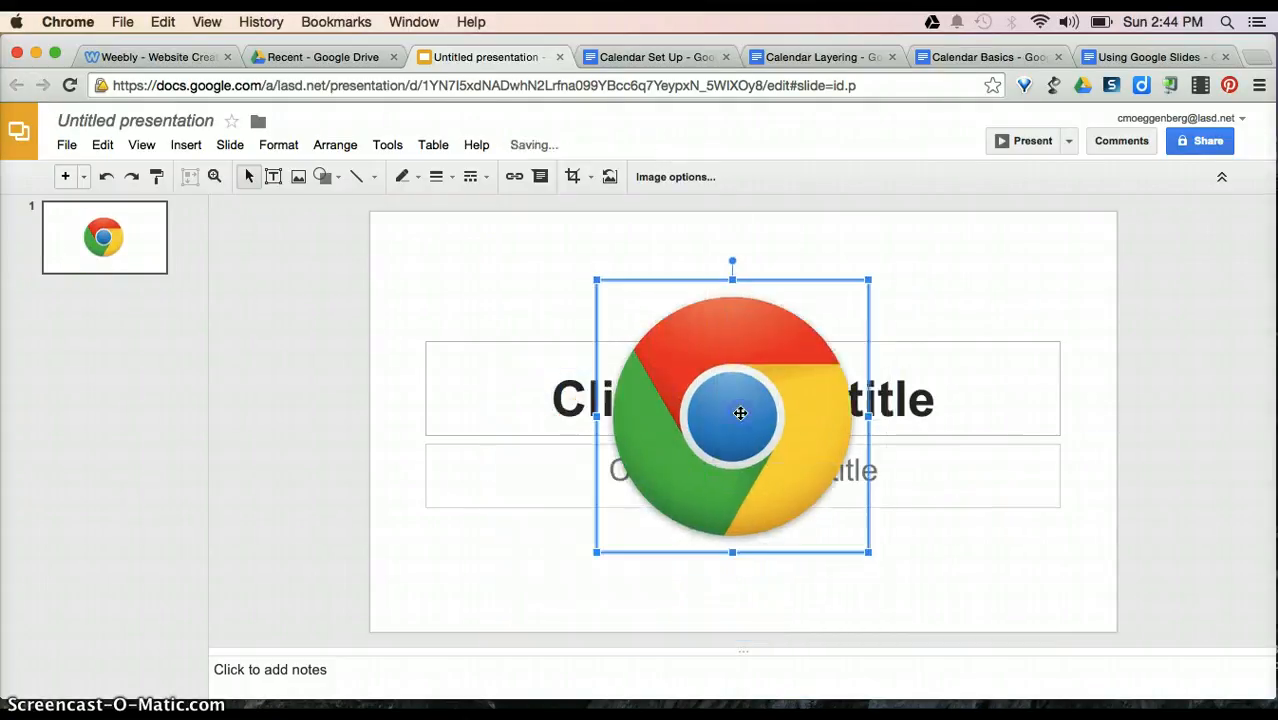
{"action": "mouse_move", "coordinate": [731, 260]}
{"action": "left_mouse_down"}
{"action": "mouse_move", "coordinate": [630, 271]}
{"action": "mouse_move", "coordinate": [640, 287]}
{"action": "left_mouse_up"}
{"action": "left_click_drag", "start_coordinate": [613, 297], "coordinate": [611, 297]}
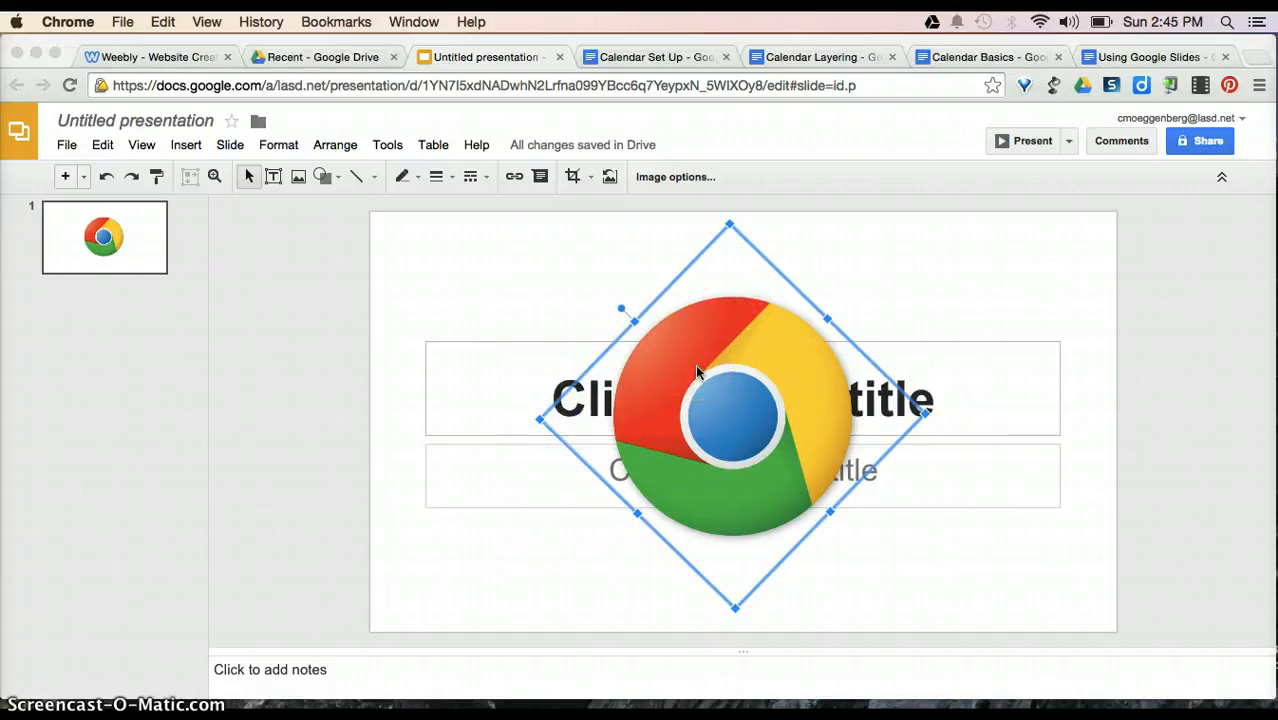
Cut the Chrome logo from the title slide.
{"action": "left_click", "coordinate": [735, 331]}
{"action": "right_click", "coordinate": [735, 331]}
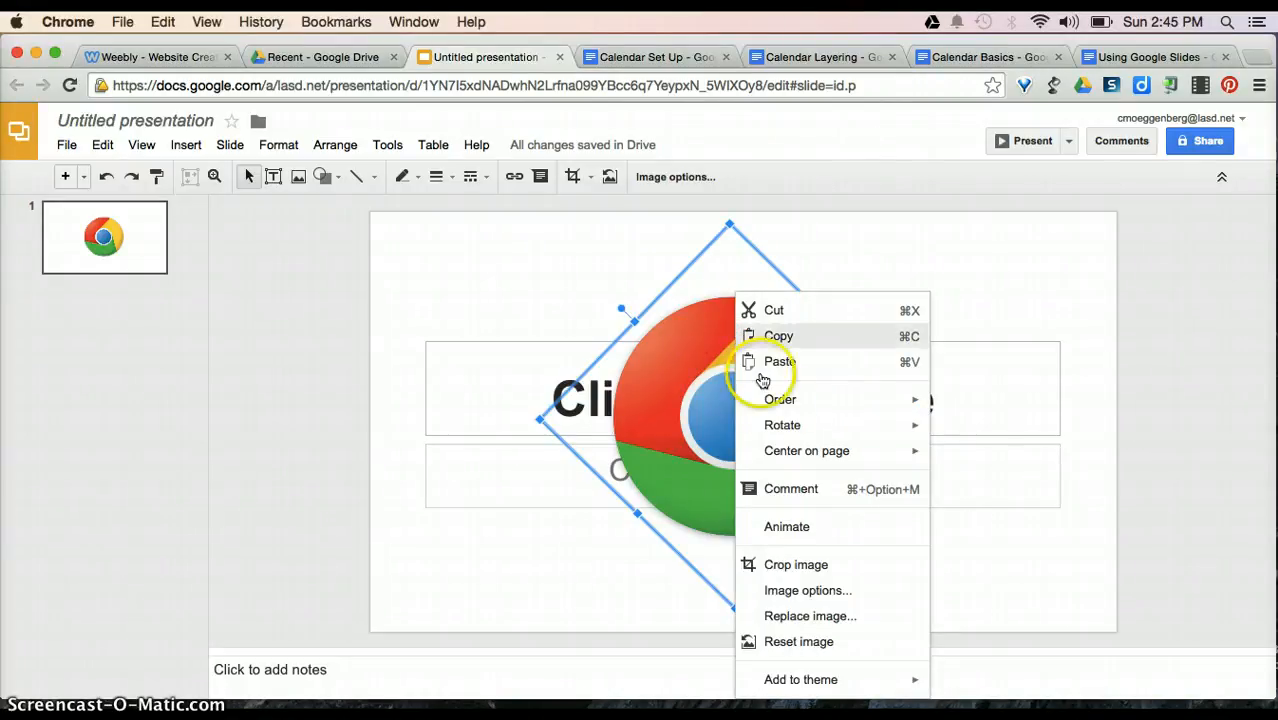
{"action": "left_click", "coordinate": [788, 534]}
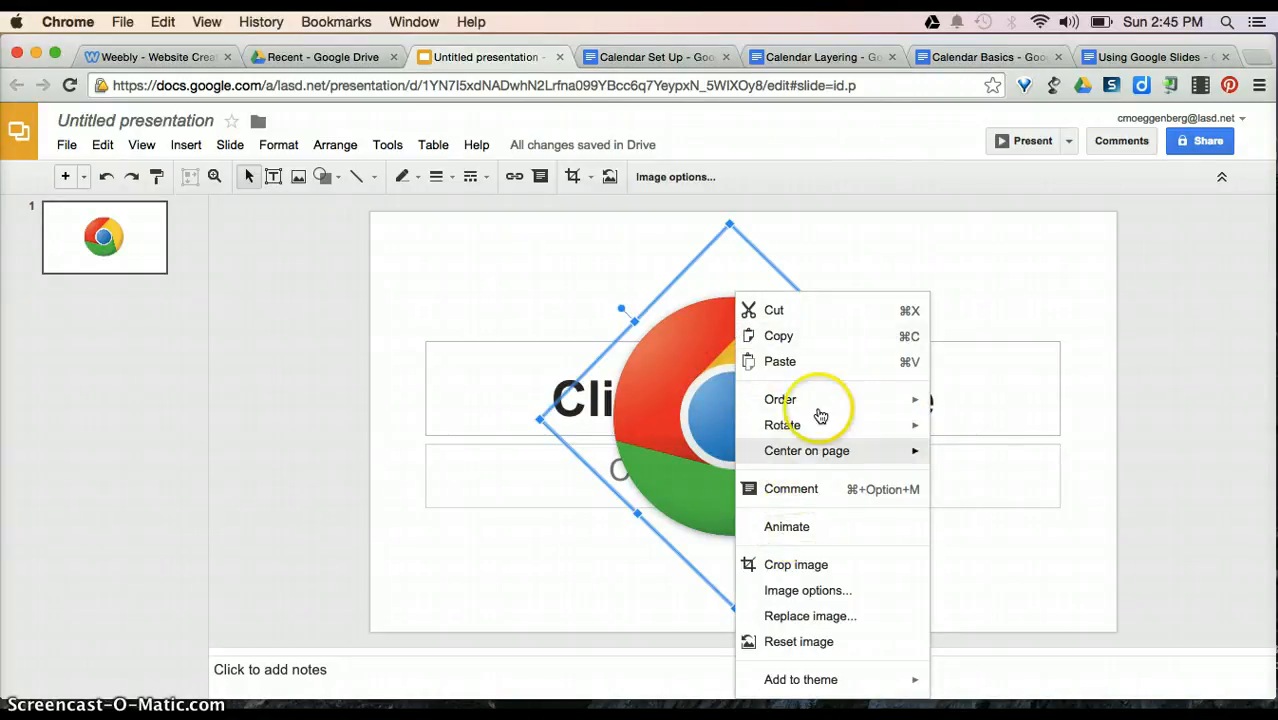
{"action": "left_click", "coordinate": [816, 316]}
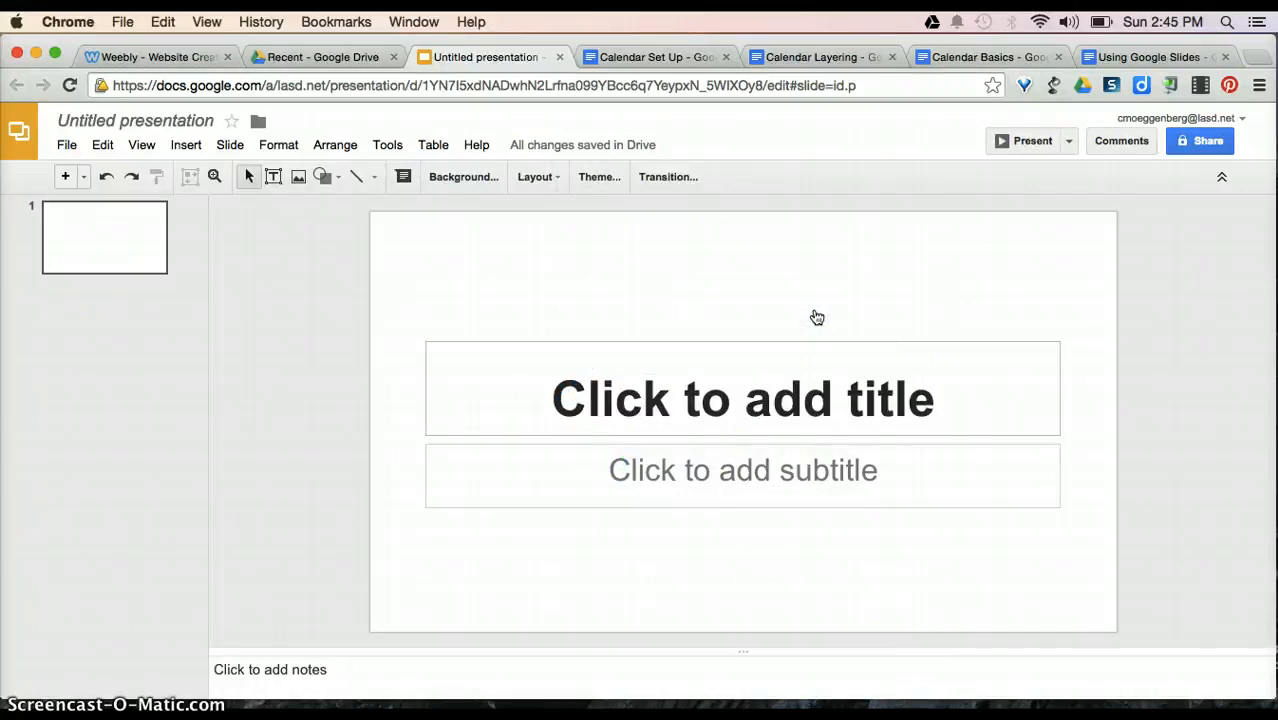
Enter "Demo Presentation" as the title of the first slide.
{"action": "left_click", "coordinate": [726, 390]}
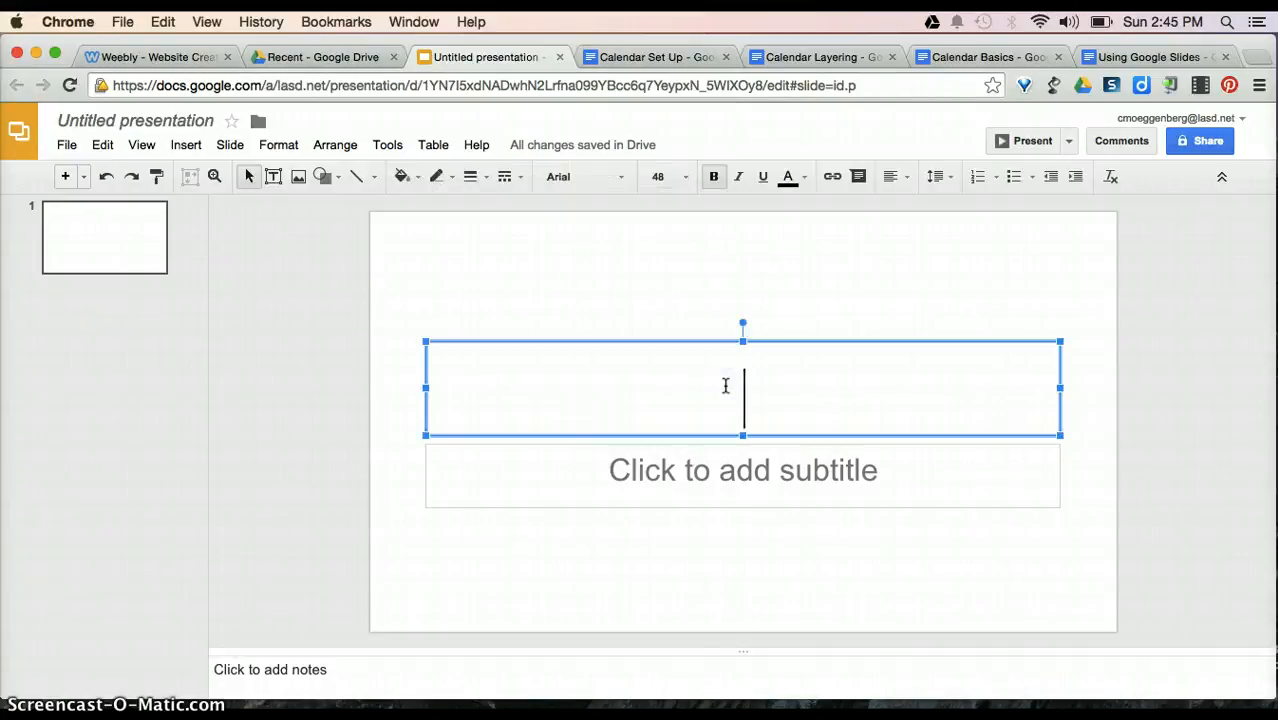
{"action": "type", "text": "Demo "}
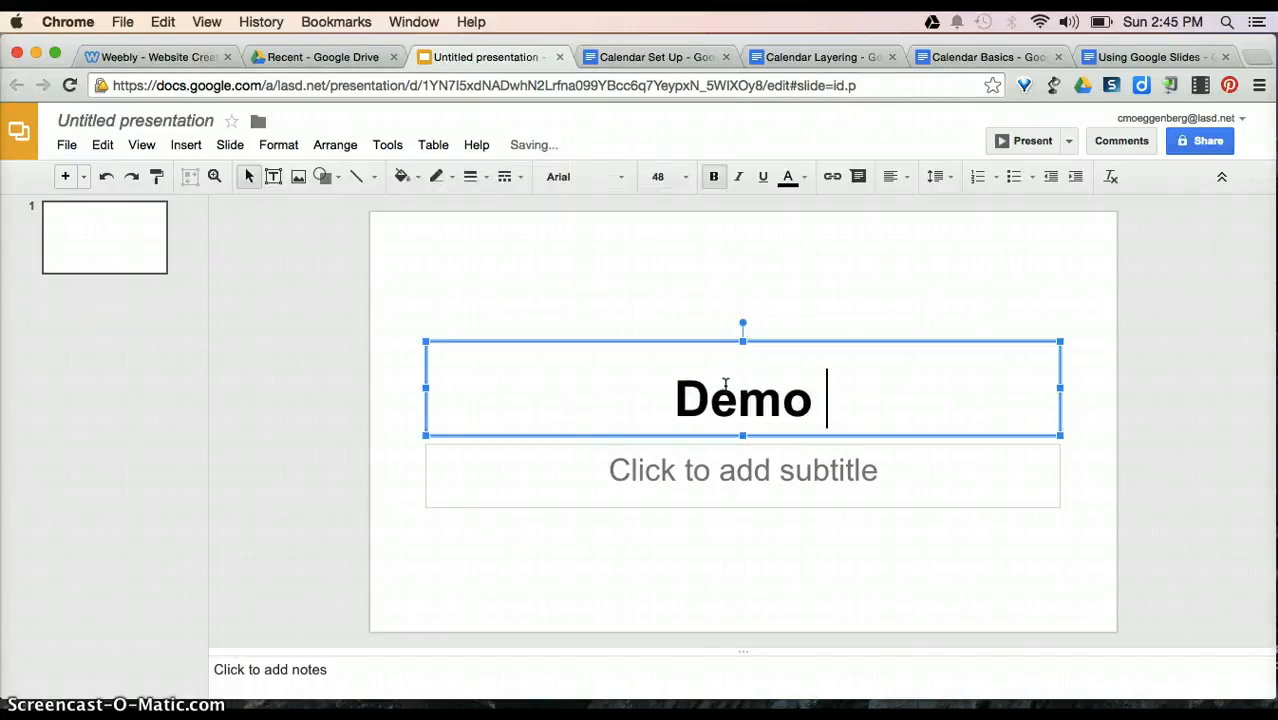
{"action": "type", "text": "Presentat"}
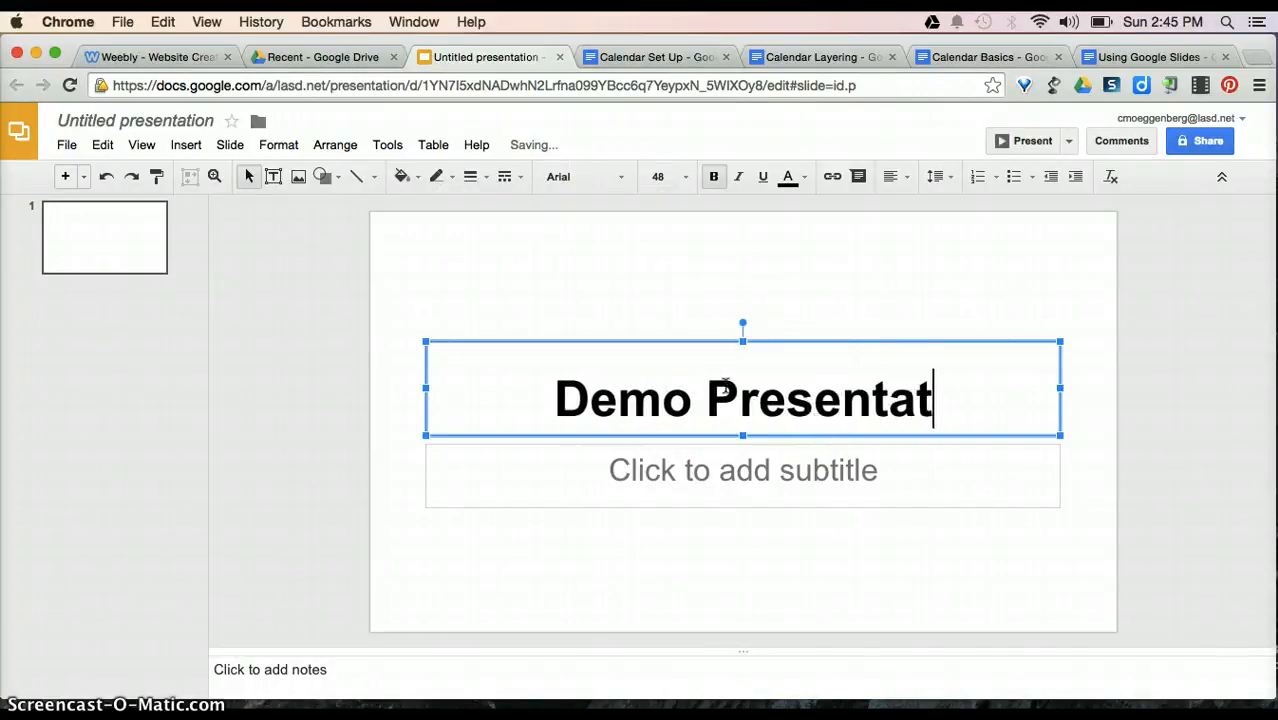
{"action": "type", "text": "ion"}
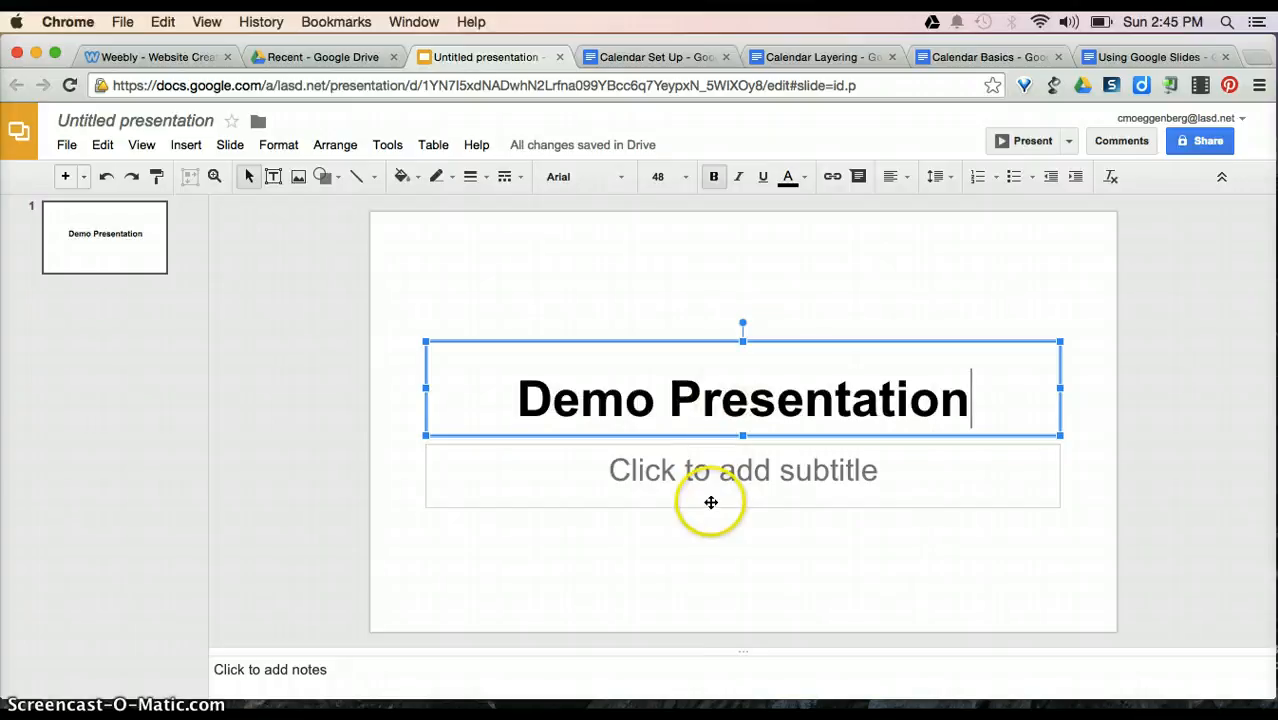
Enter "Tutorial" as the subtitle beneath the slide's title.
{"action": "left_click", "coordinate": [717, 464]}
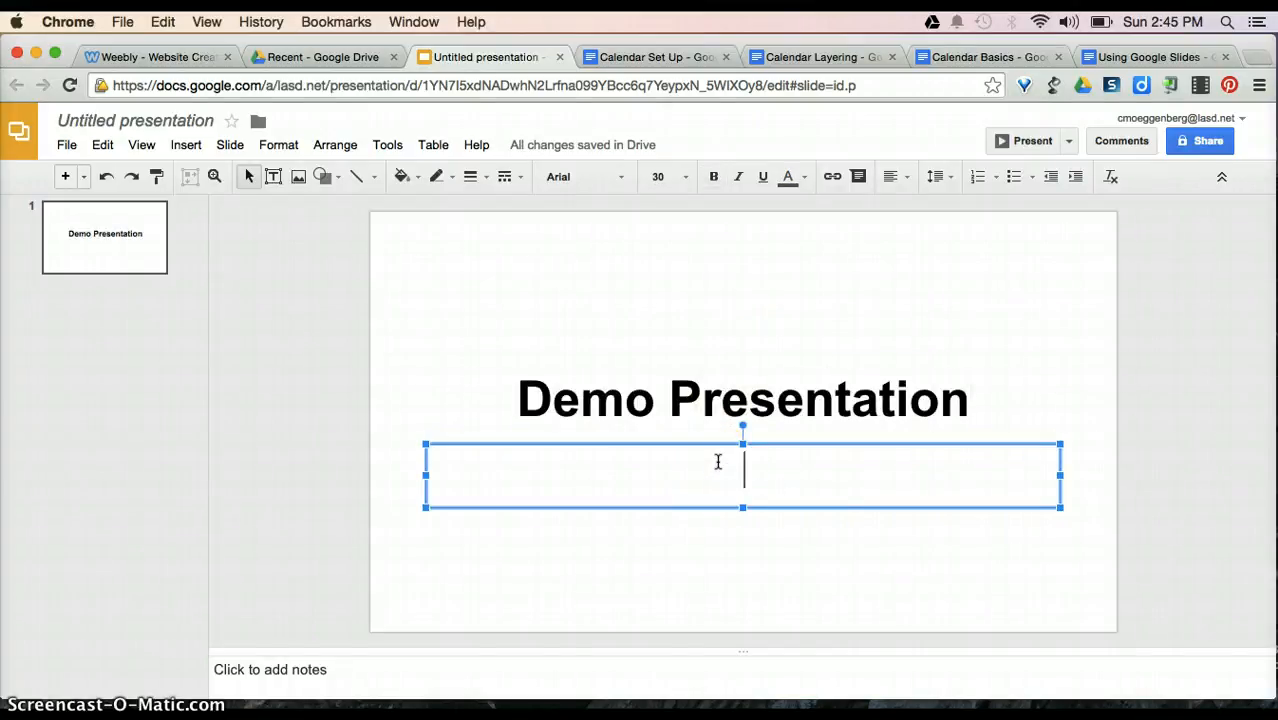
{"action": "type", "text": "Tuto"}
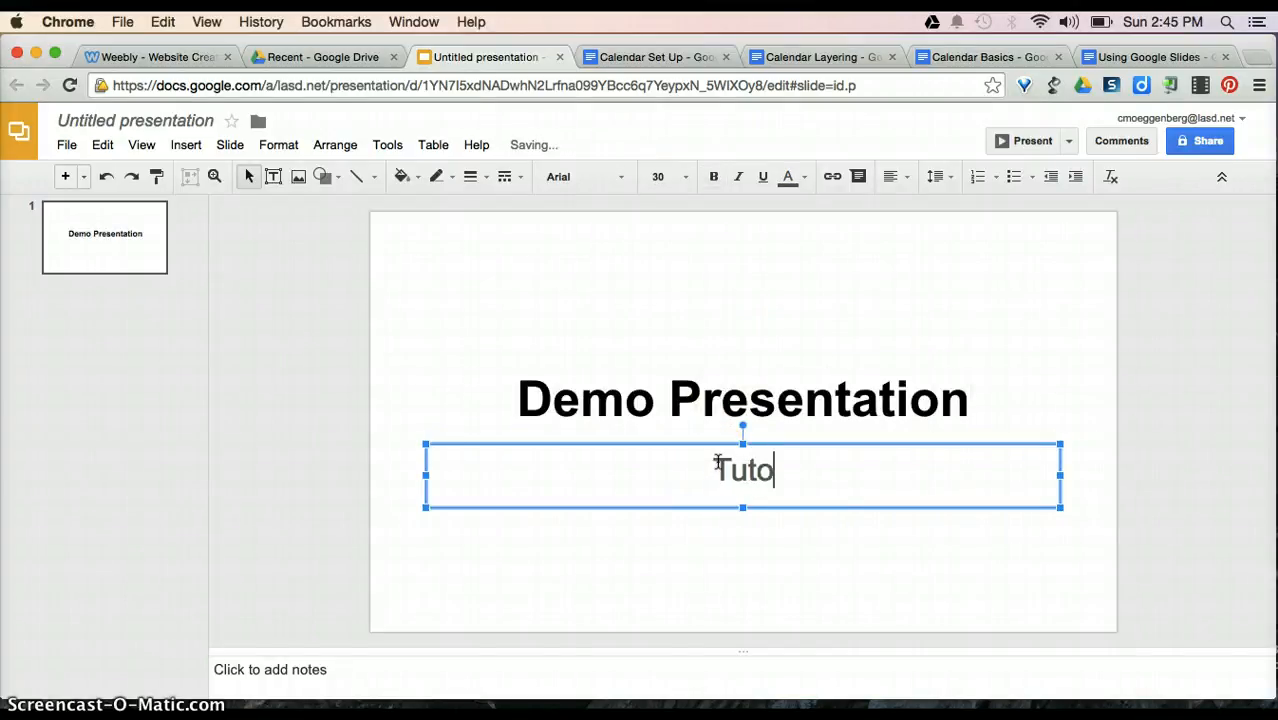
{"action": "key", "text": "BackSpace"}
{"action": "key", "text": "BackSpace"}
{"action": "key", "text": "BackSpace"}
{"action": "type", "text": "ou"}
{"action": "key", "text": "BackSpace"}
{"action": "key", "text": "BackSpace"}
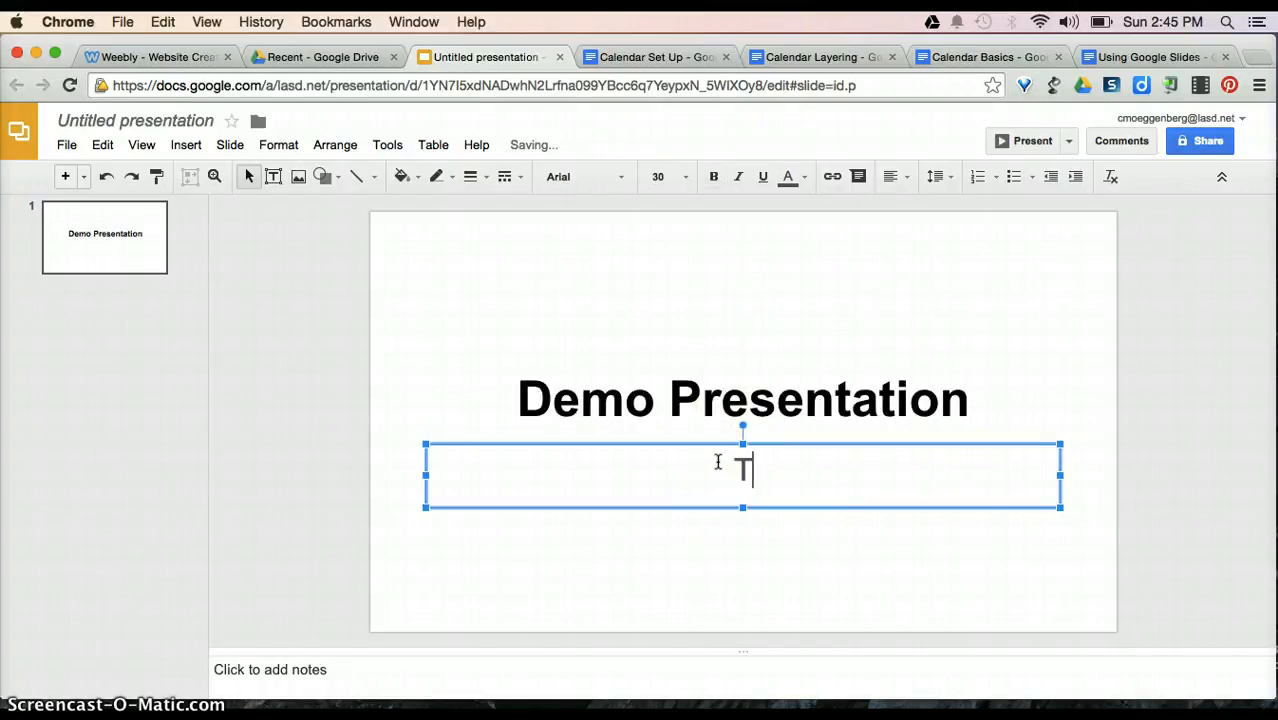
{"action": "type", "text": "utorial"}
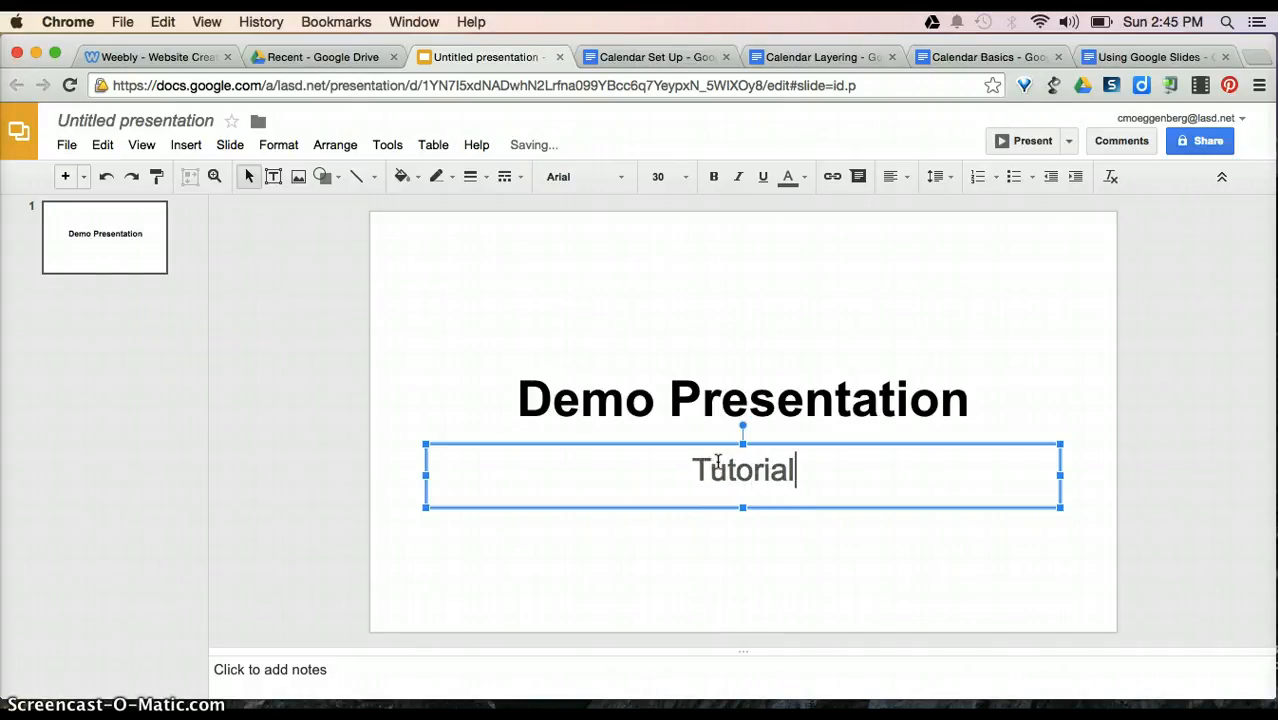